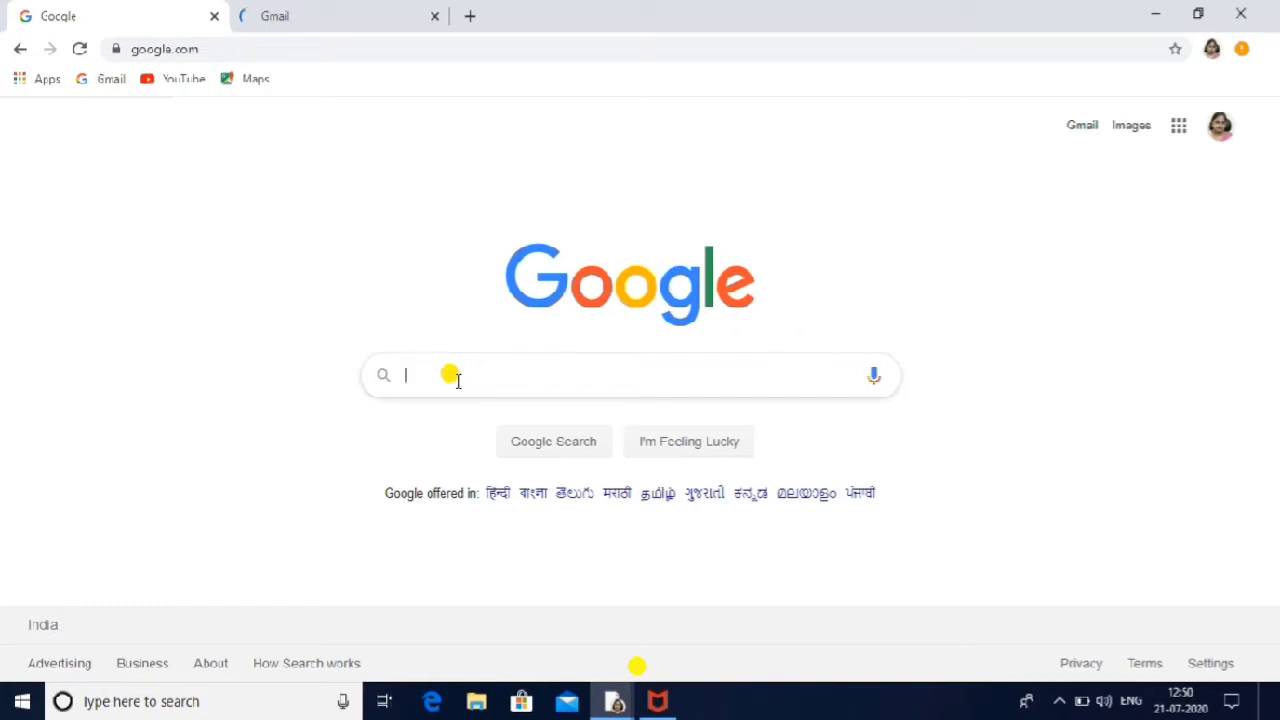
Step: Search Google for 'student nielit' and open the student.nielit.gov.in result
text(student.nielit.gov.in)
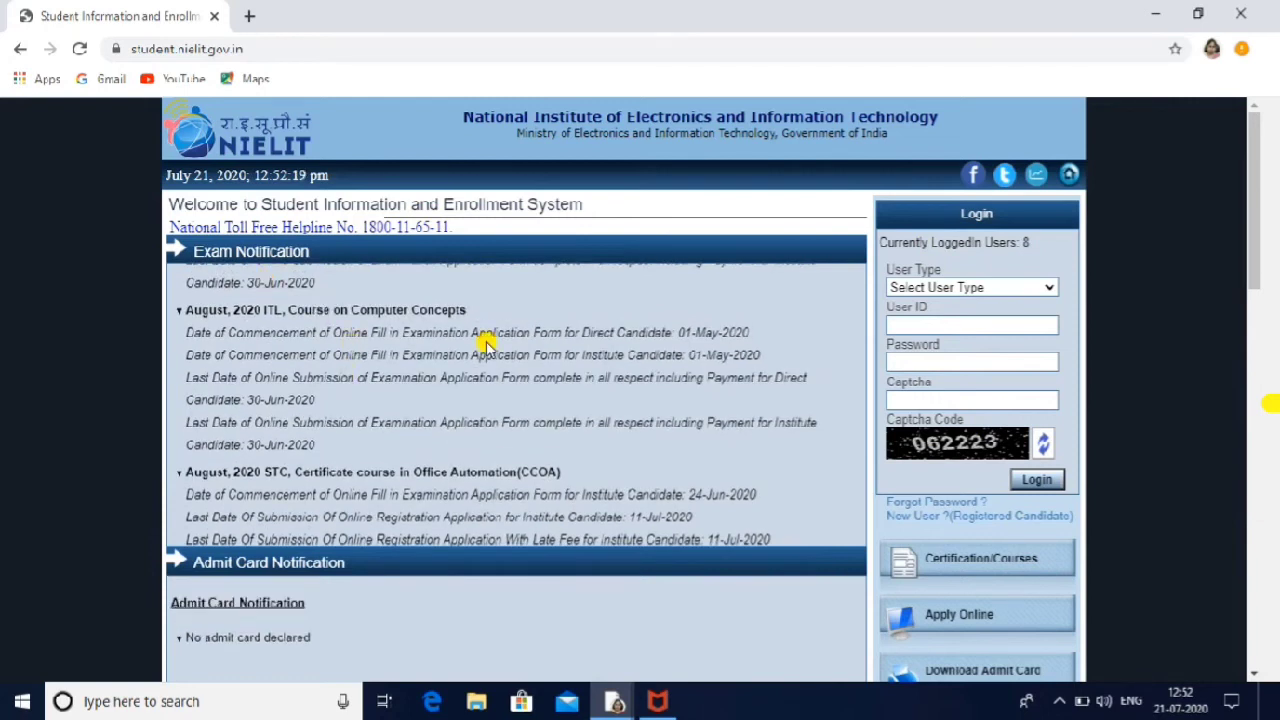
mouse_move(768, 280)
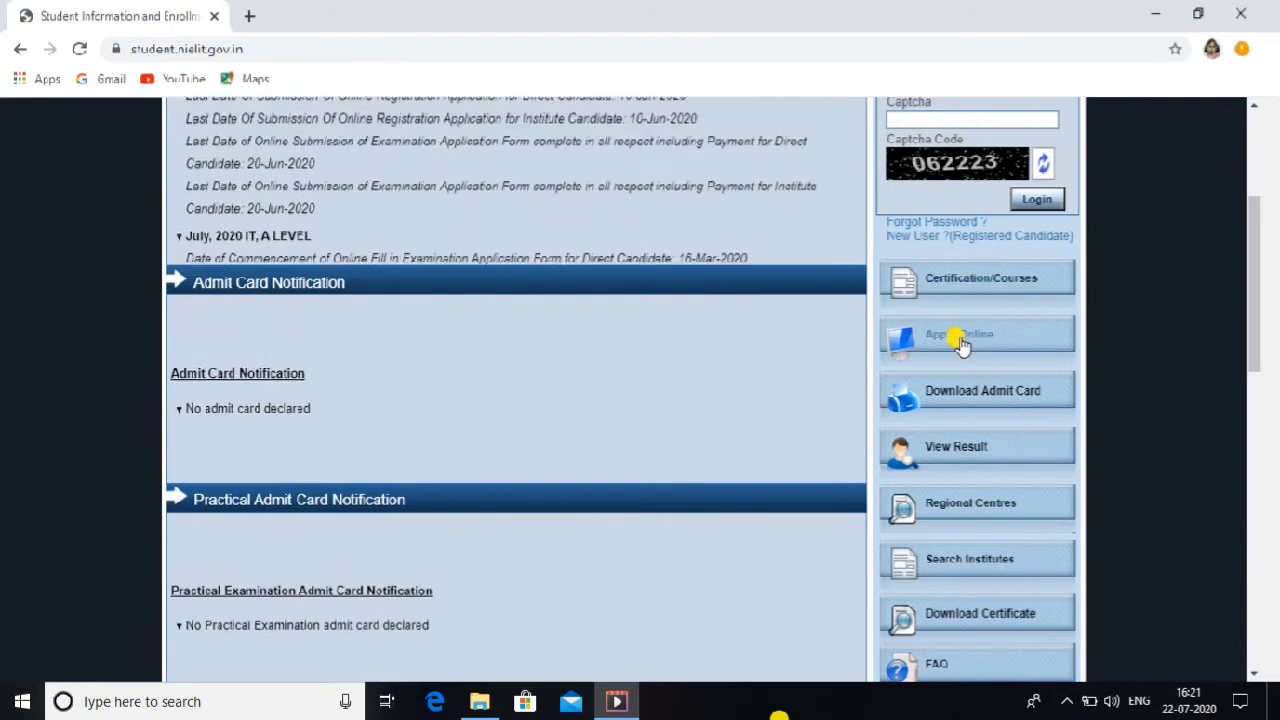
Step: Start an online application for O LEVEL, accept the declaration, and return to the Courses page
click(960, 343)
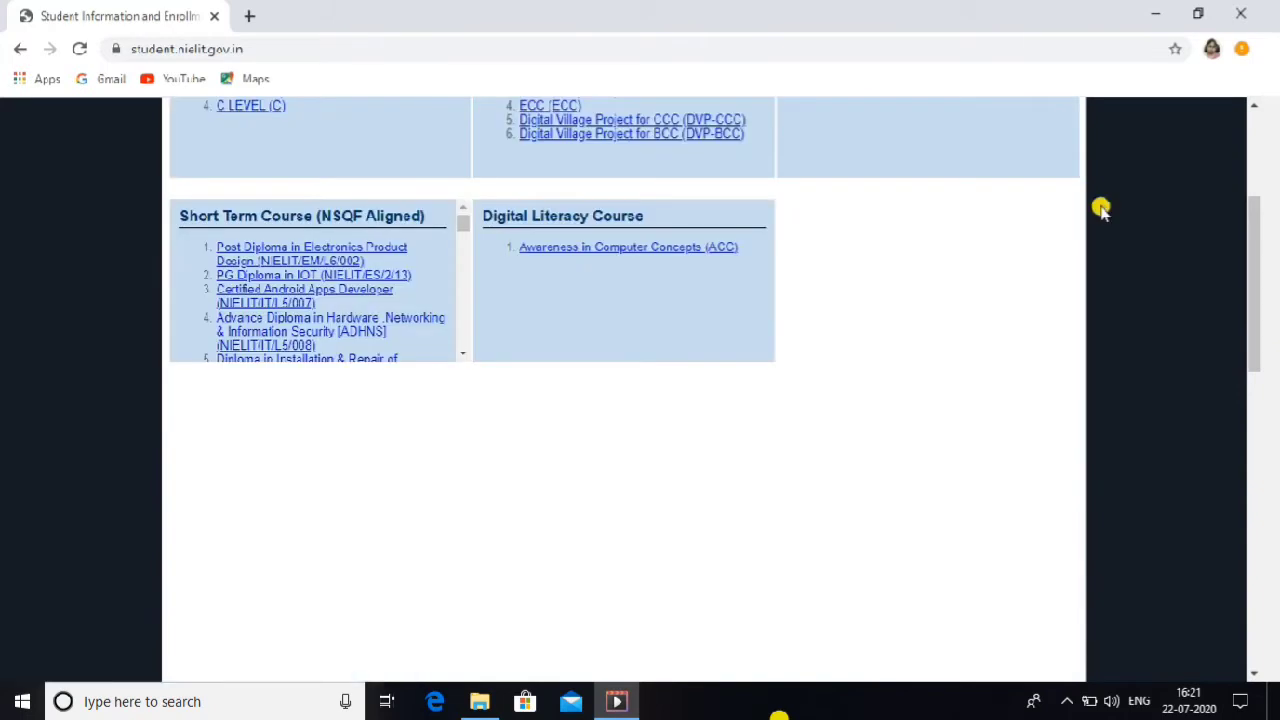
scroll(1262, 115, up, 3)
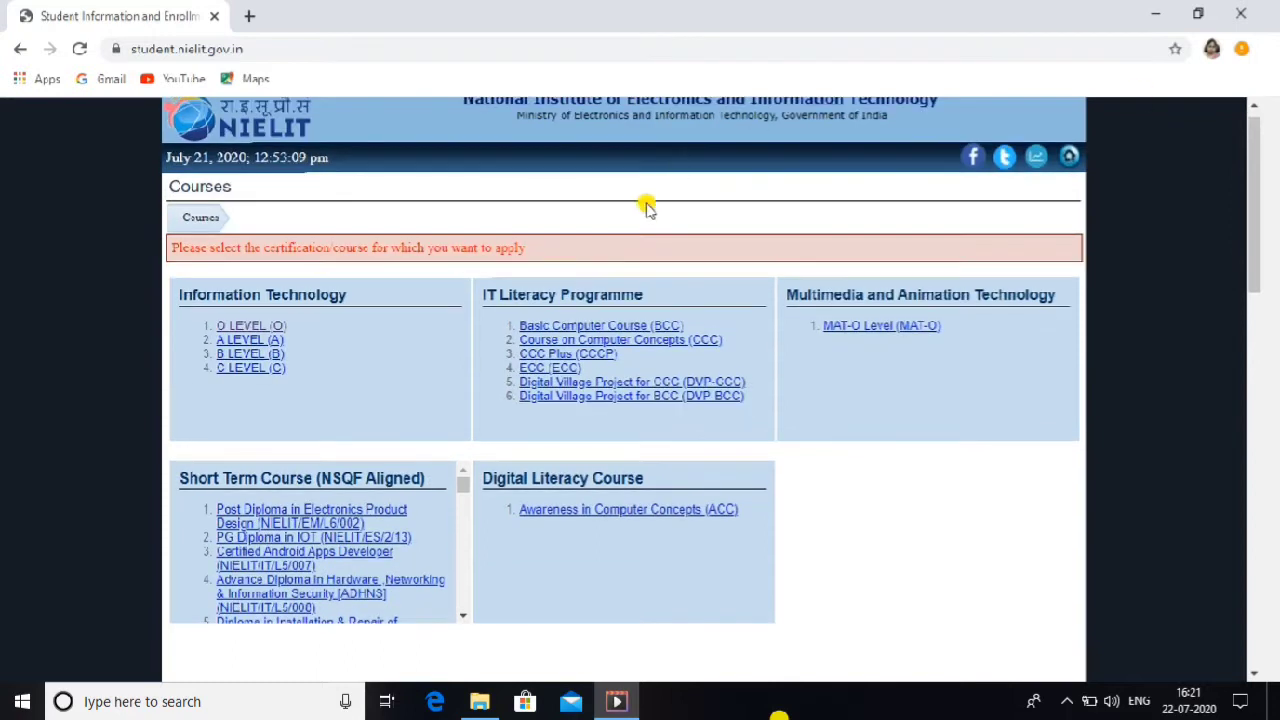
click(244, 328)
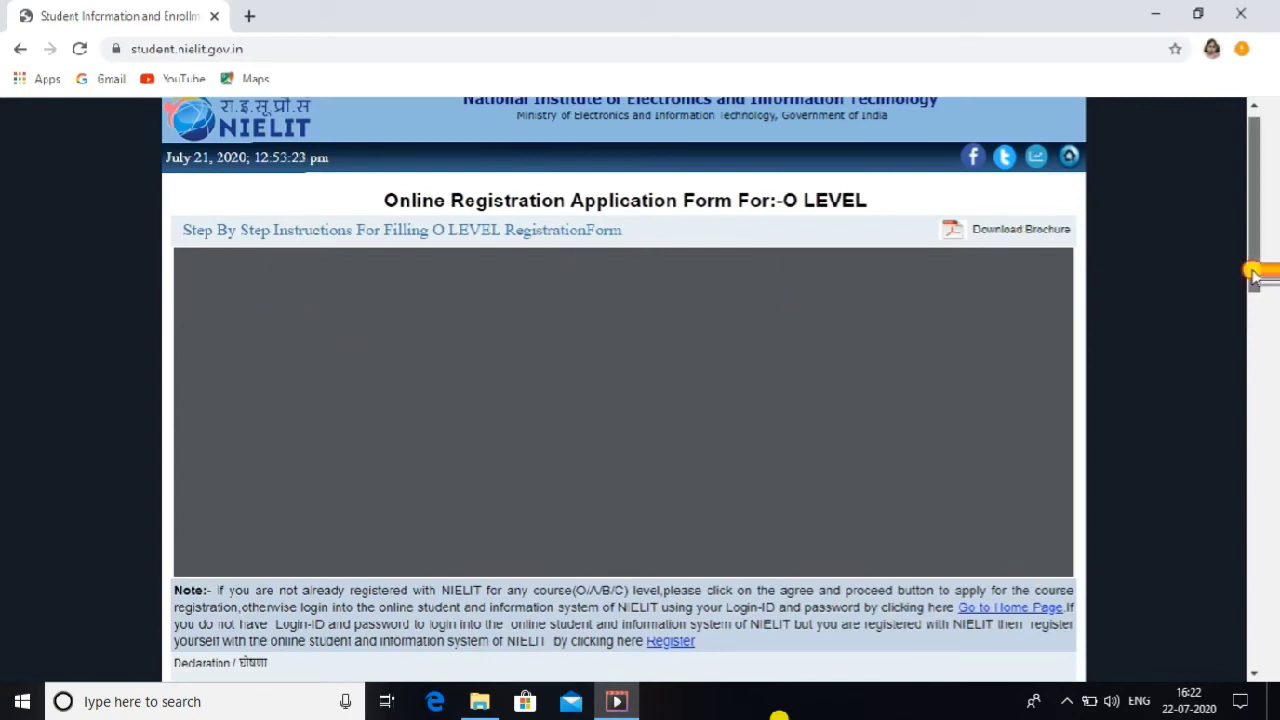
scroll(1253, 275, down, 3)
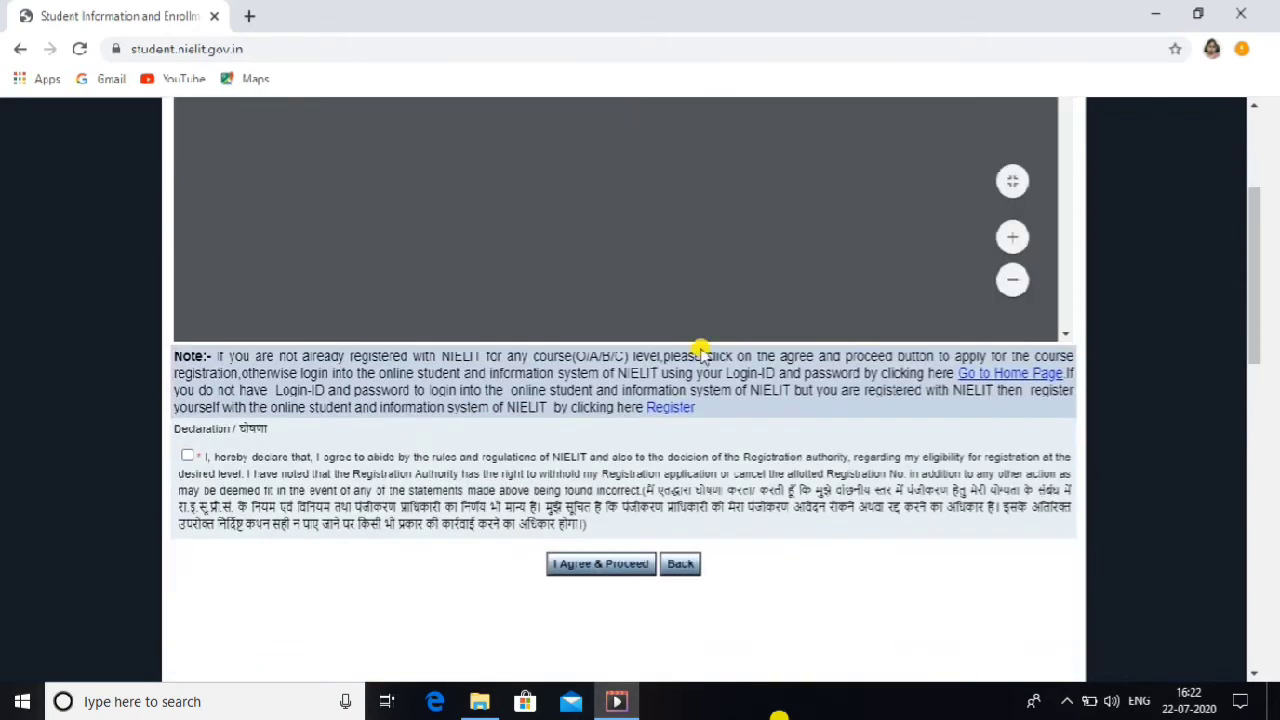
click(187, 458)
click(595, 566)
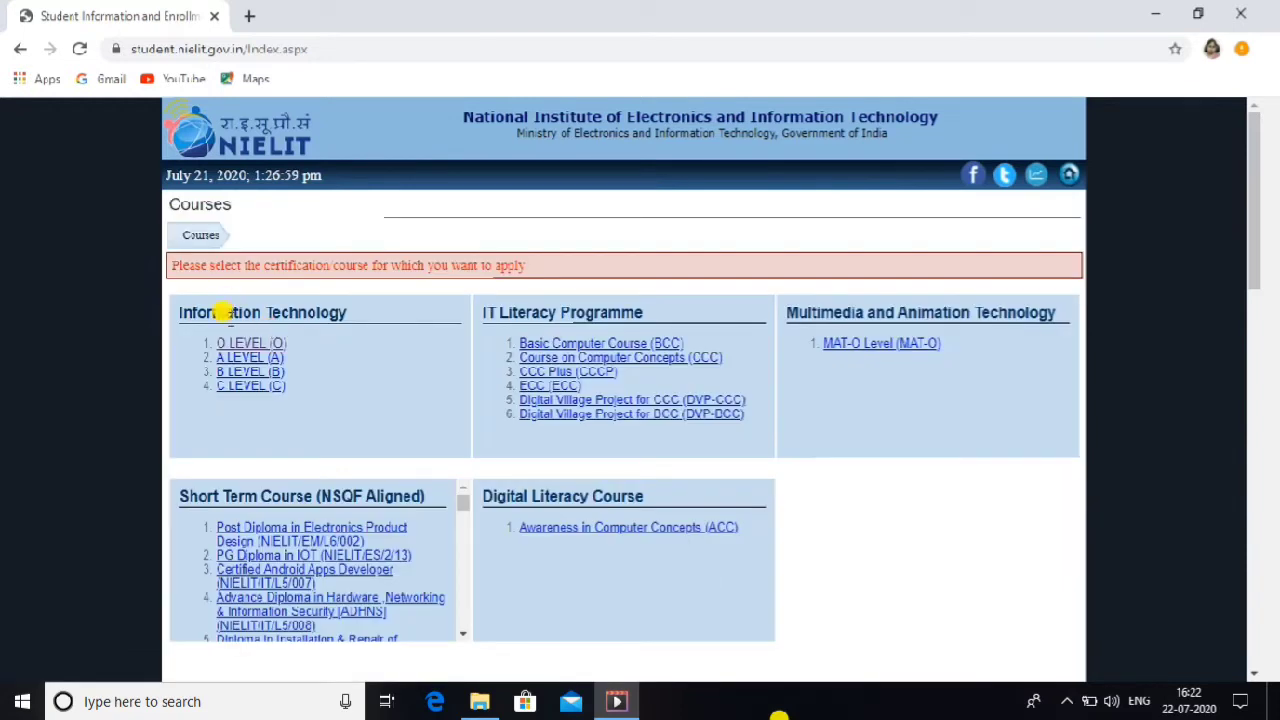
Step: Pick O LEVEL (O), tick the declaration and proceed to the registration form
click(240, 344)
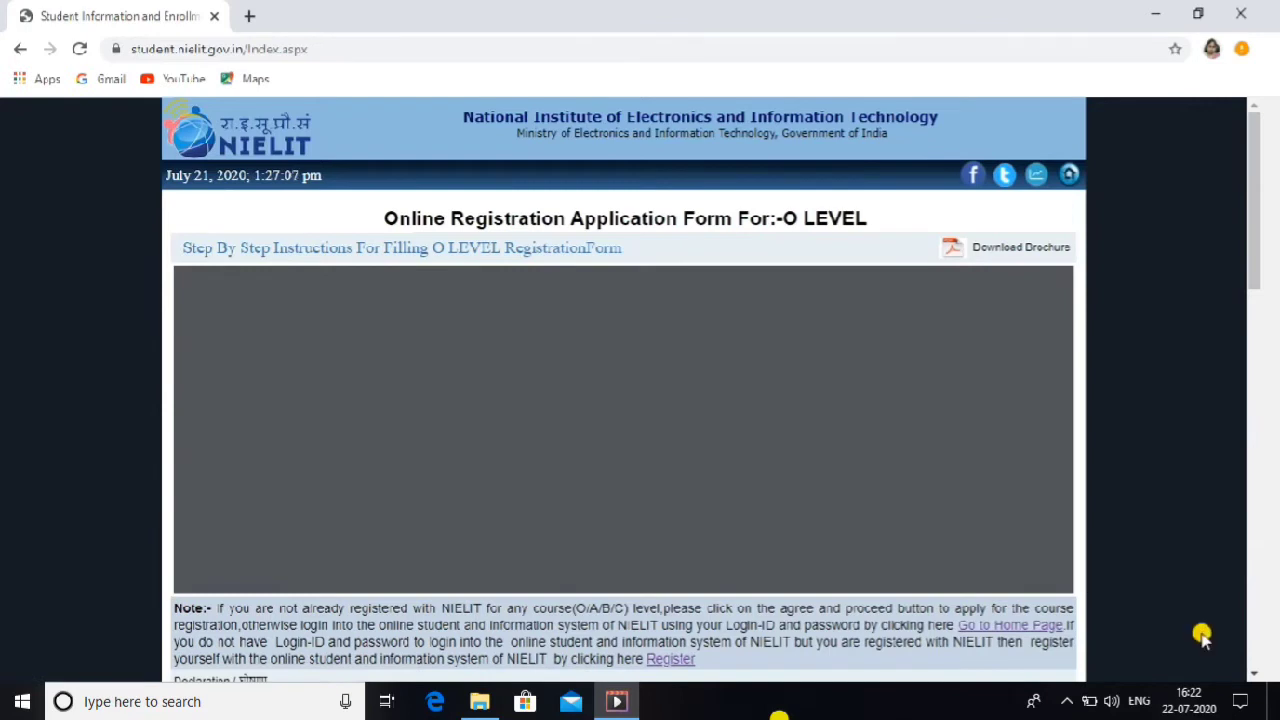
click(1254, 673)
click(1254, 673)
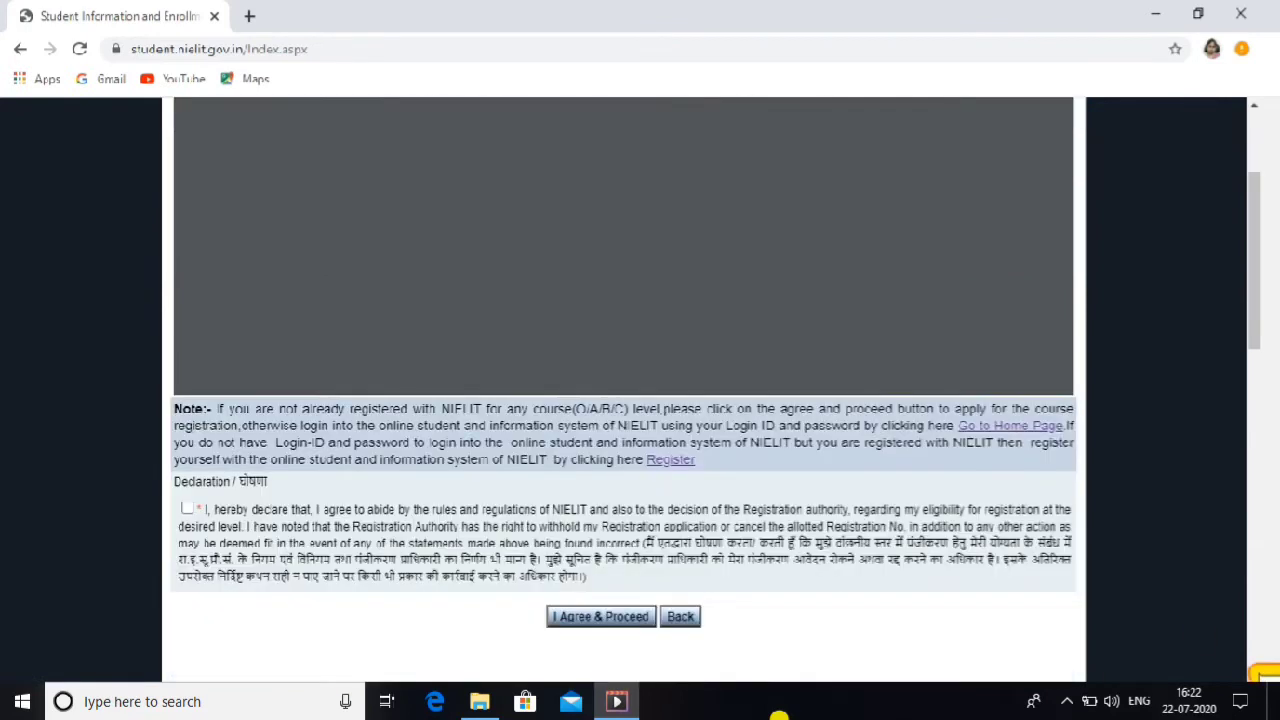
click(1254, 673)
click(192, 446)
click(620, 553)
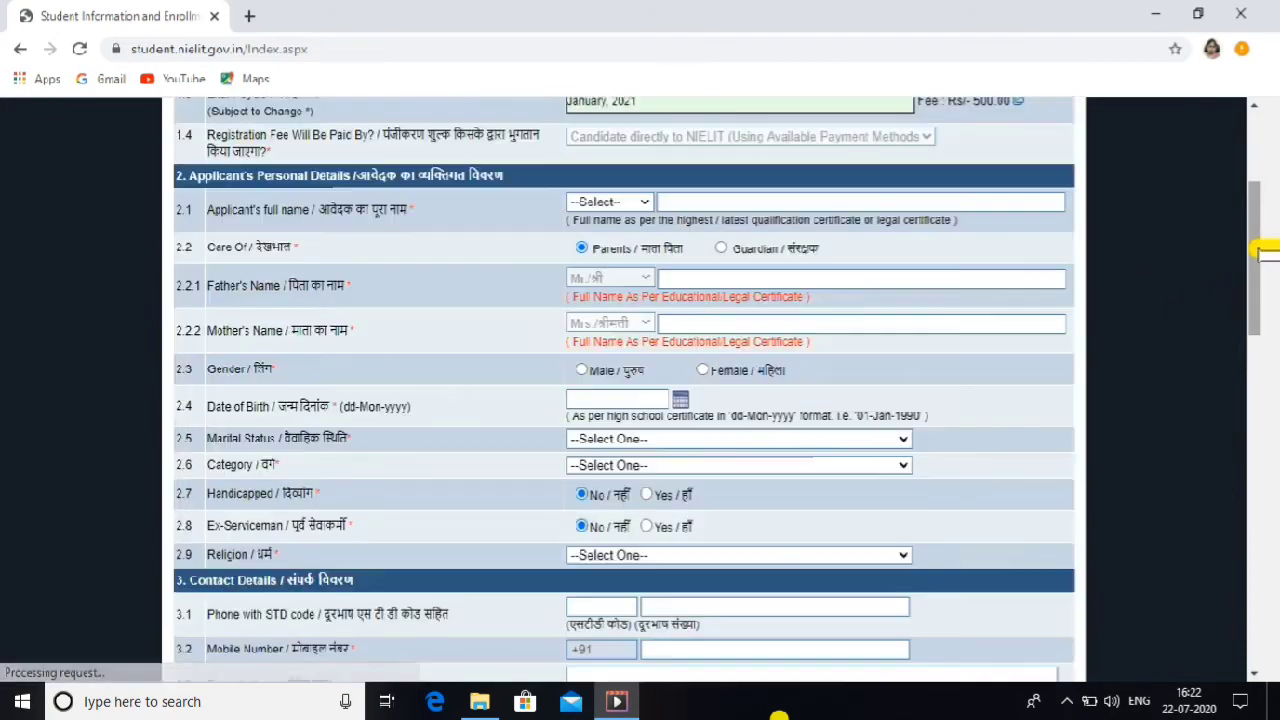
Step: Set the applicant's title to Ms and enter the applicant's full name
drag(1265, 250, 1265, 195)
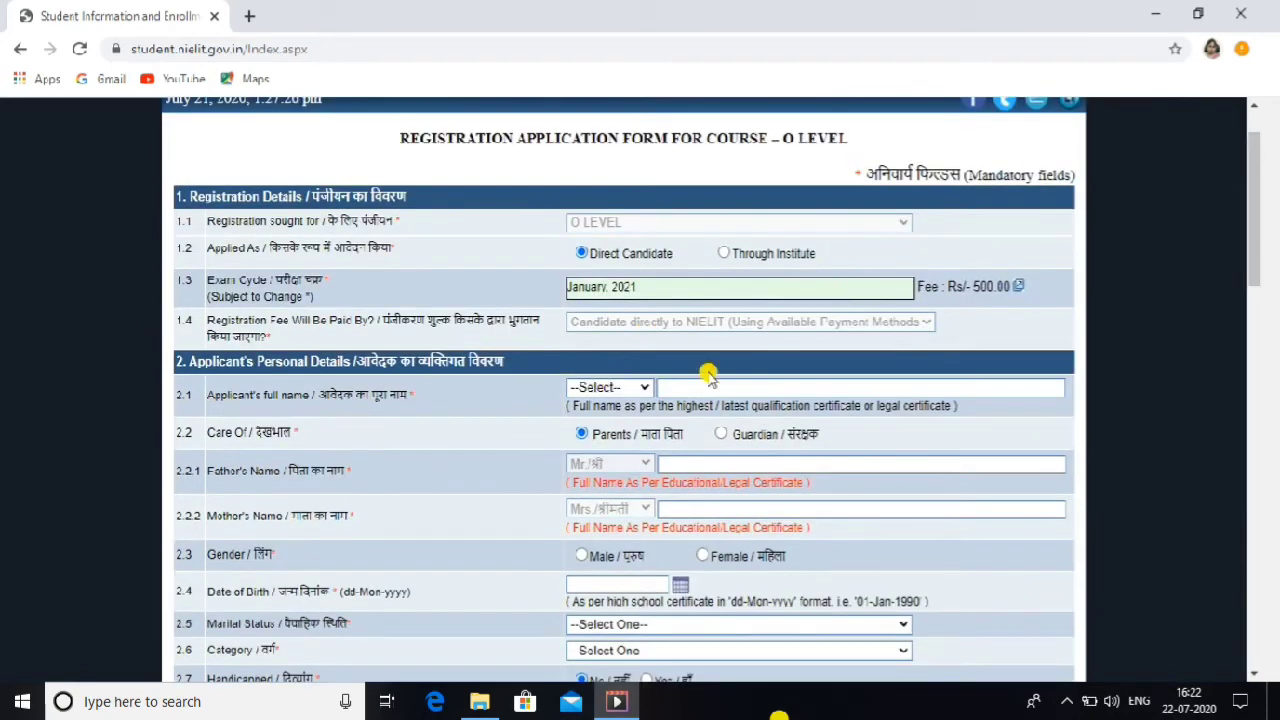
click(630, 389)
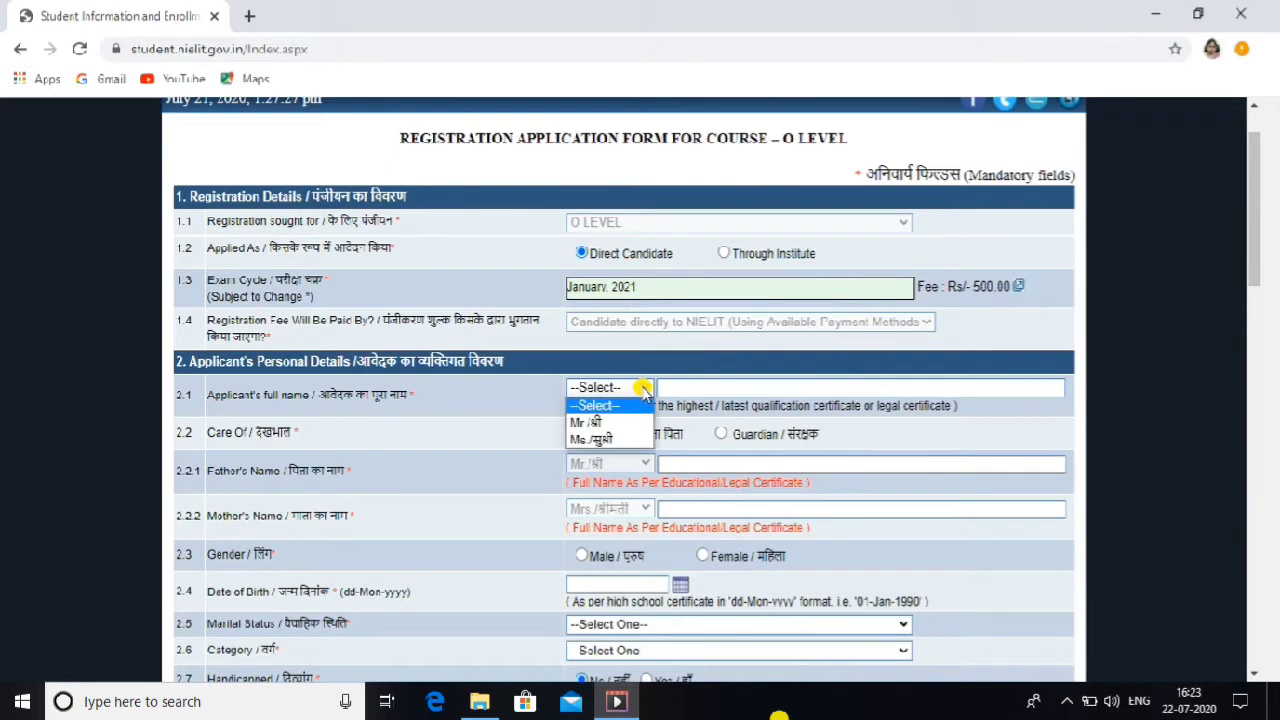
click(600, 440)
click(686, 390)
text(Za)
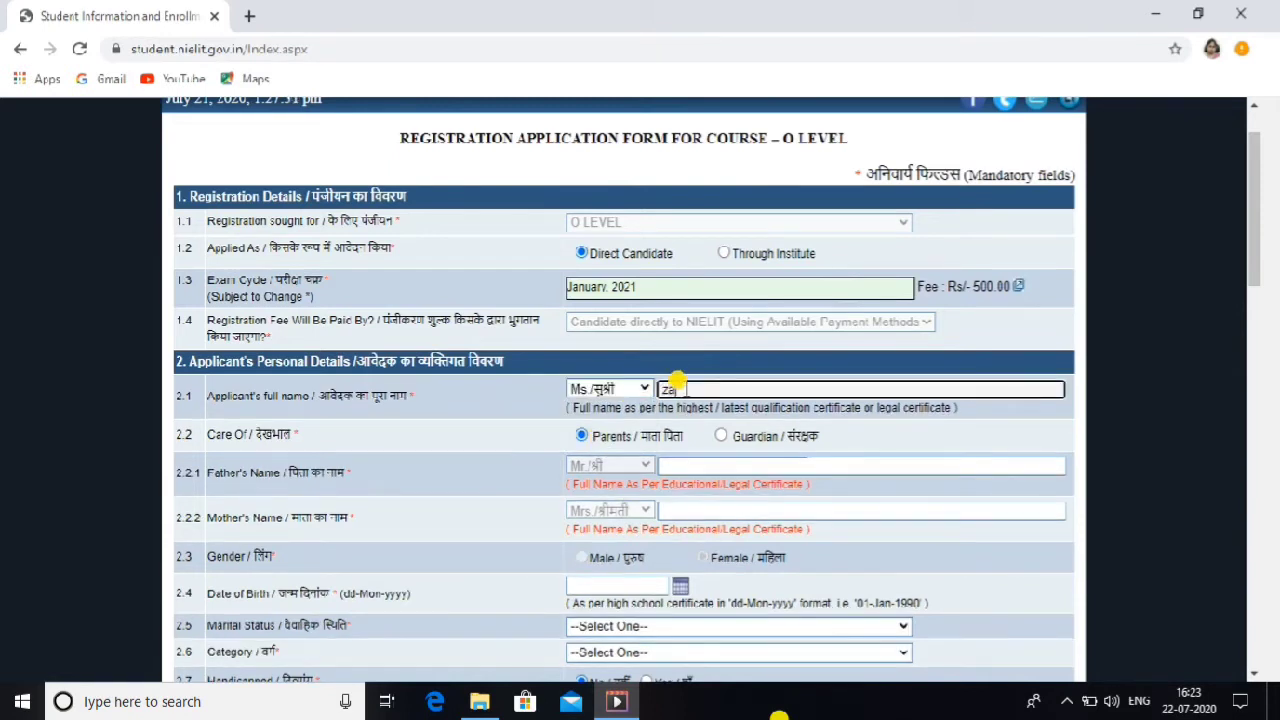
text(i)
key(BackSpace)
key(BackSpace)
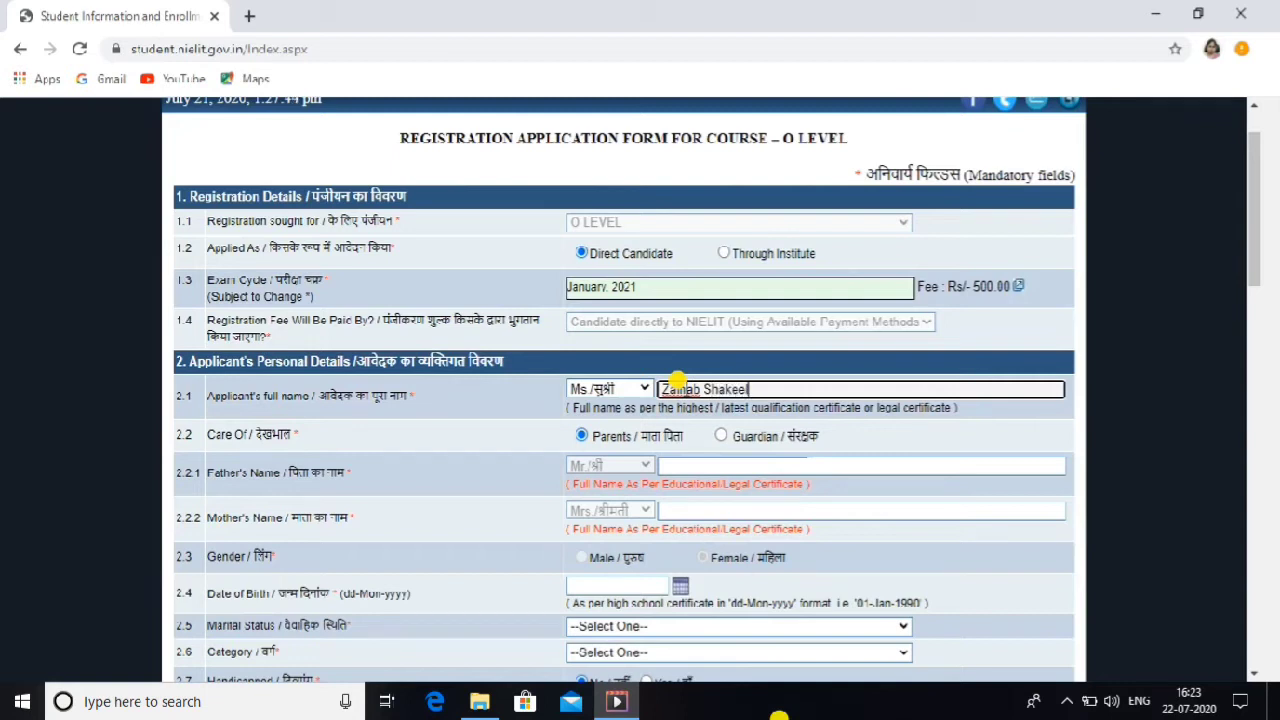
click(663, 467)
click(663, 467)
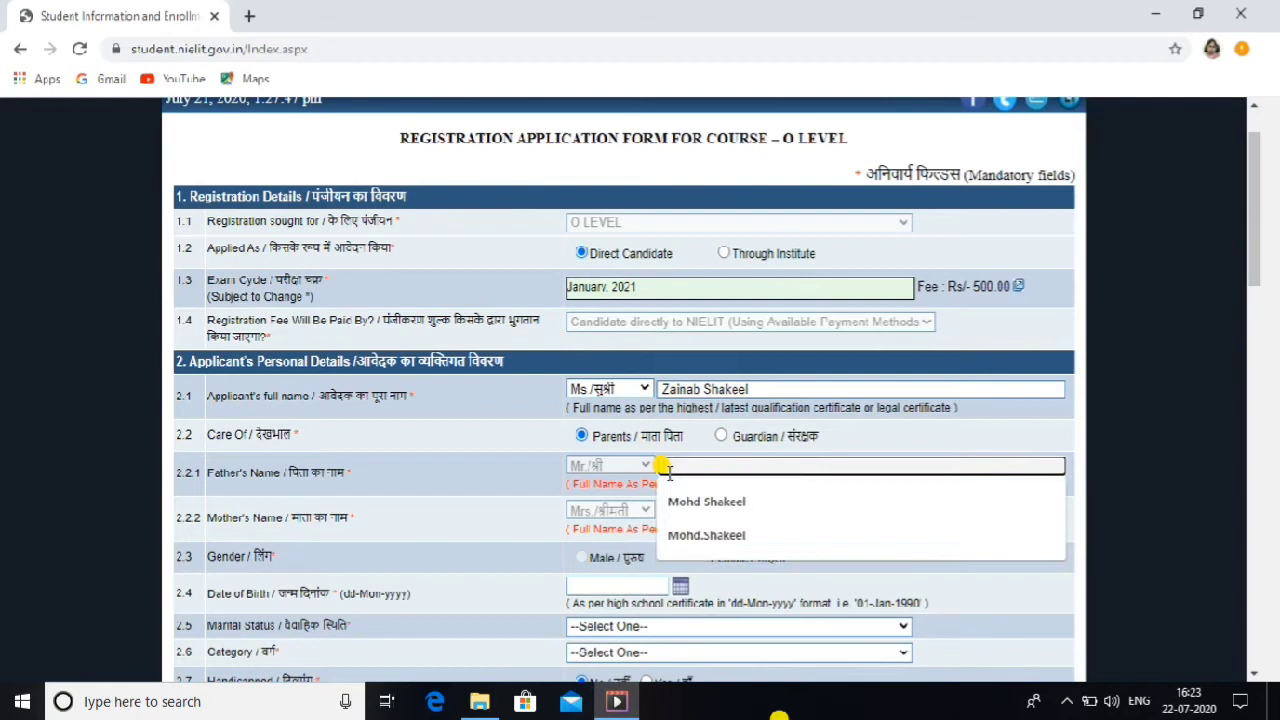
click(701, 503)
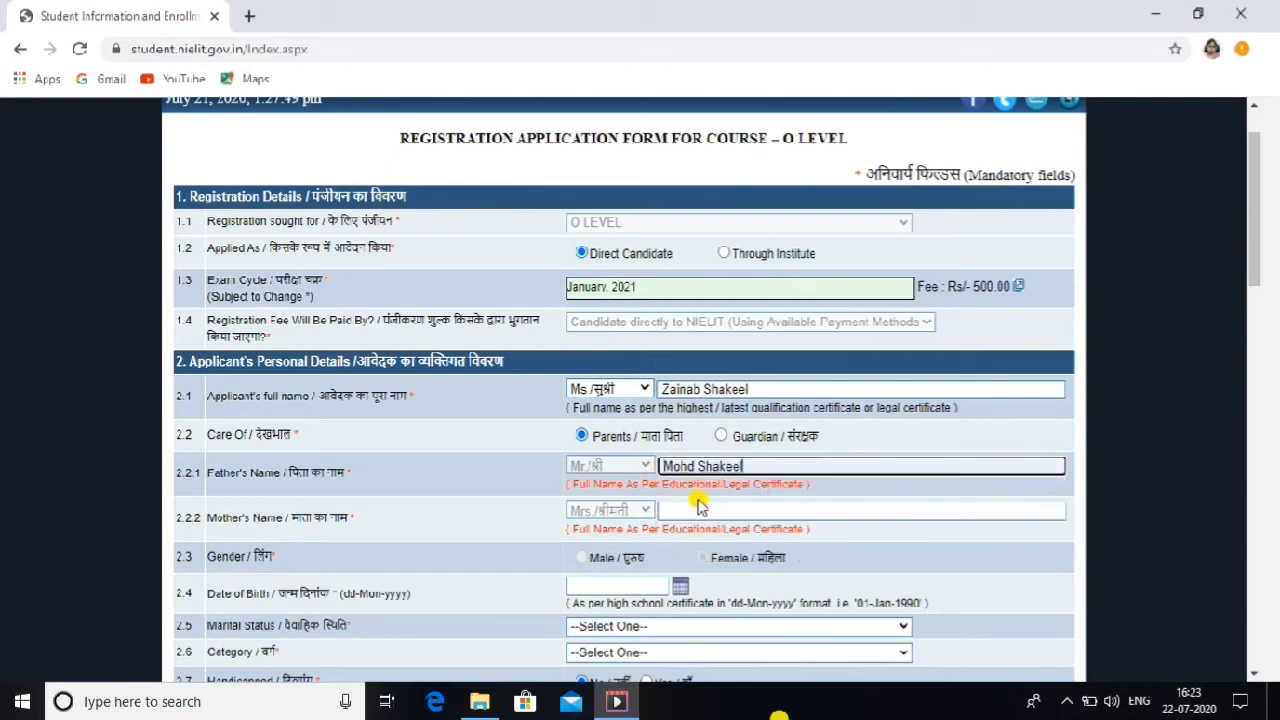
click(690, 510)
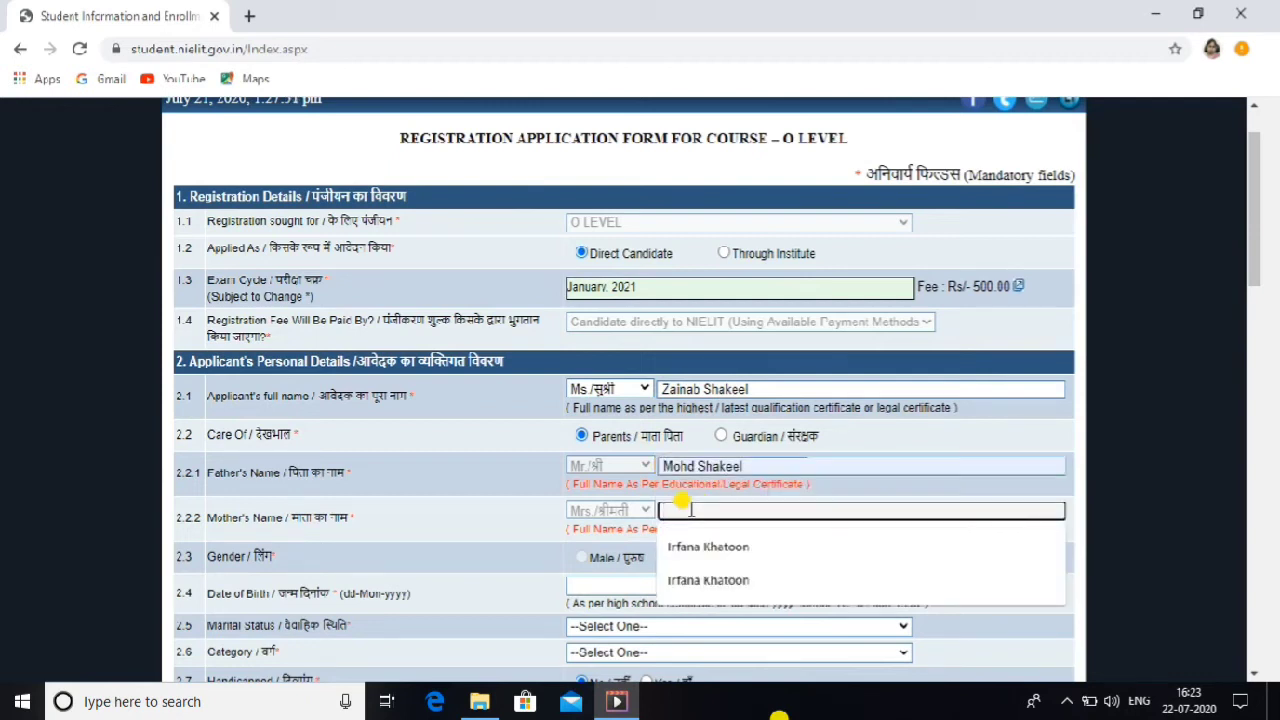
click(707, 545)
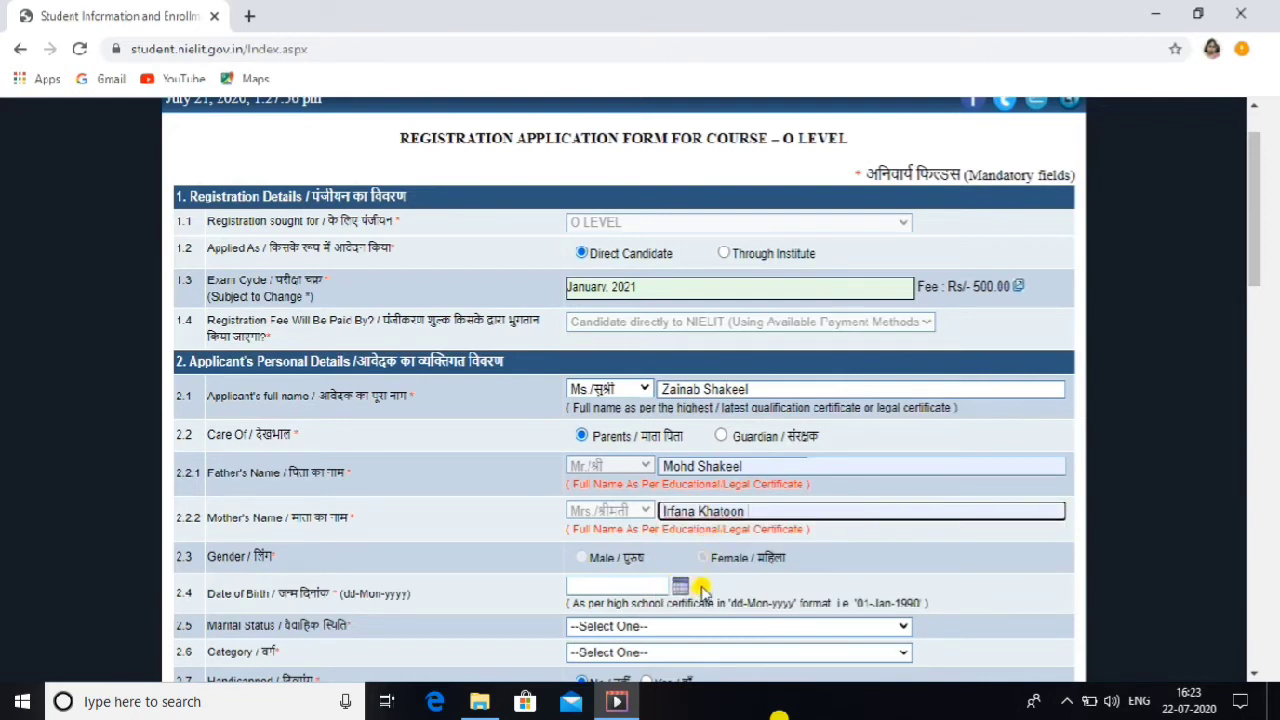
click(655, 585)
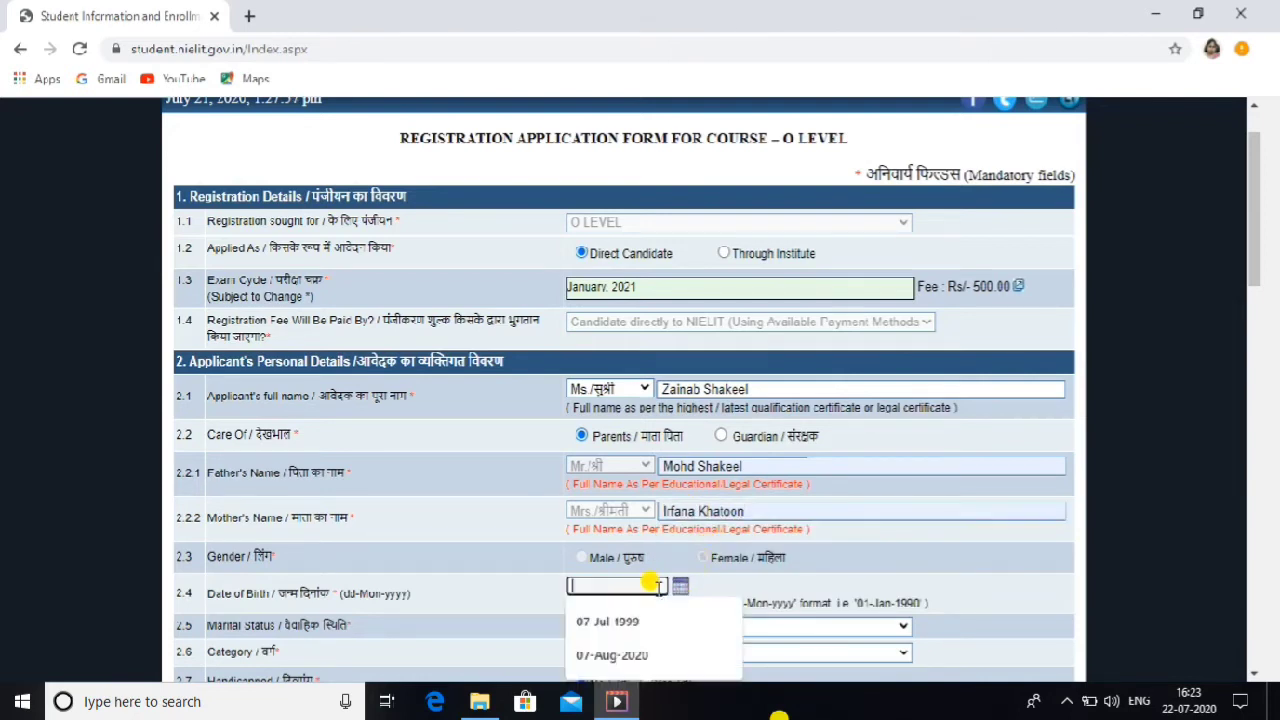
click(622, 620)
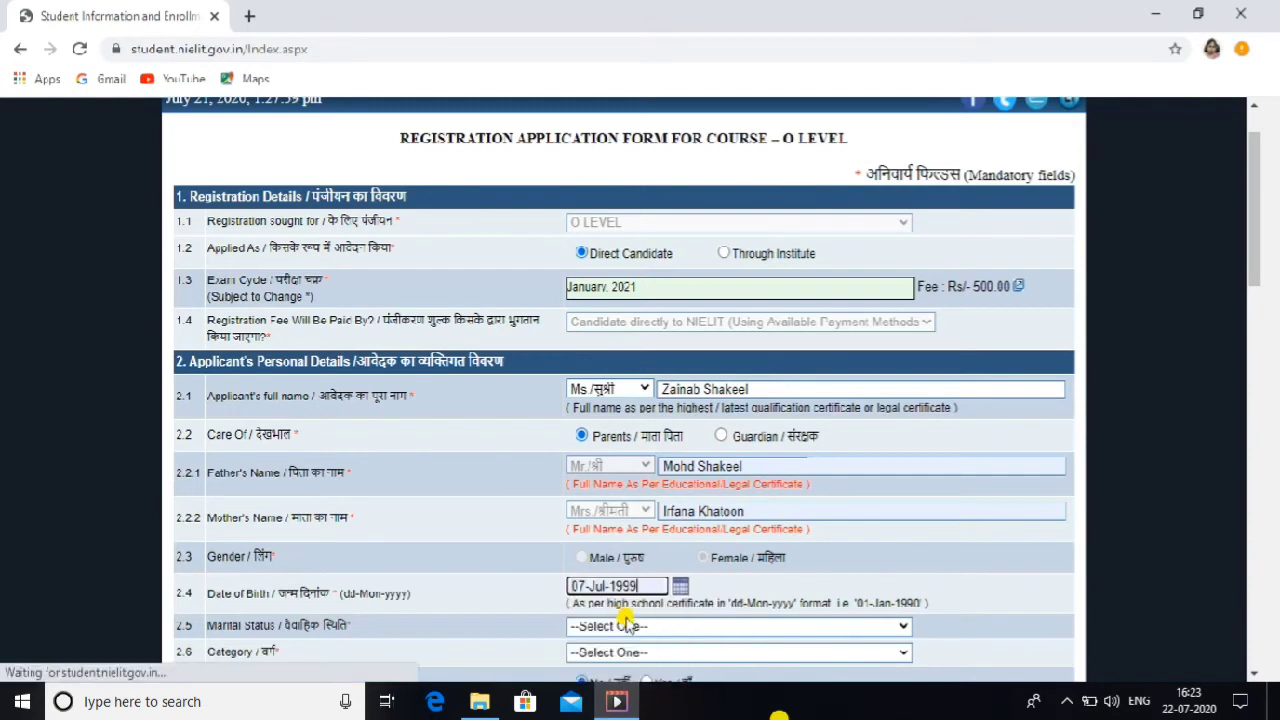
Step: Set marital status to Single, category to General and religion to Islam
click(627, 626)
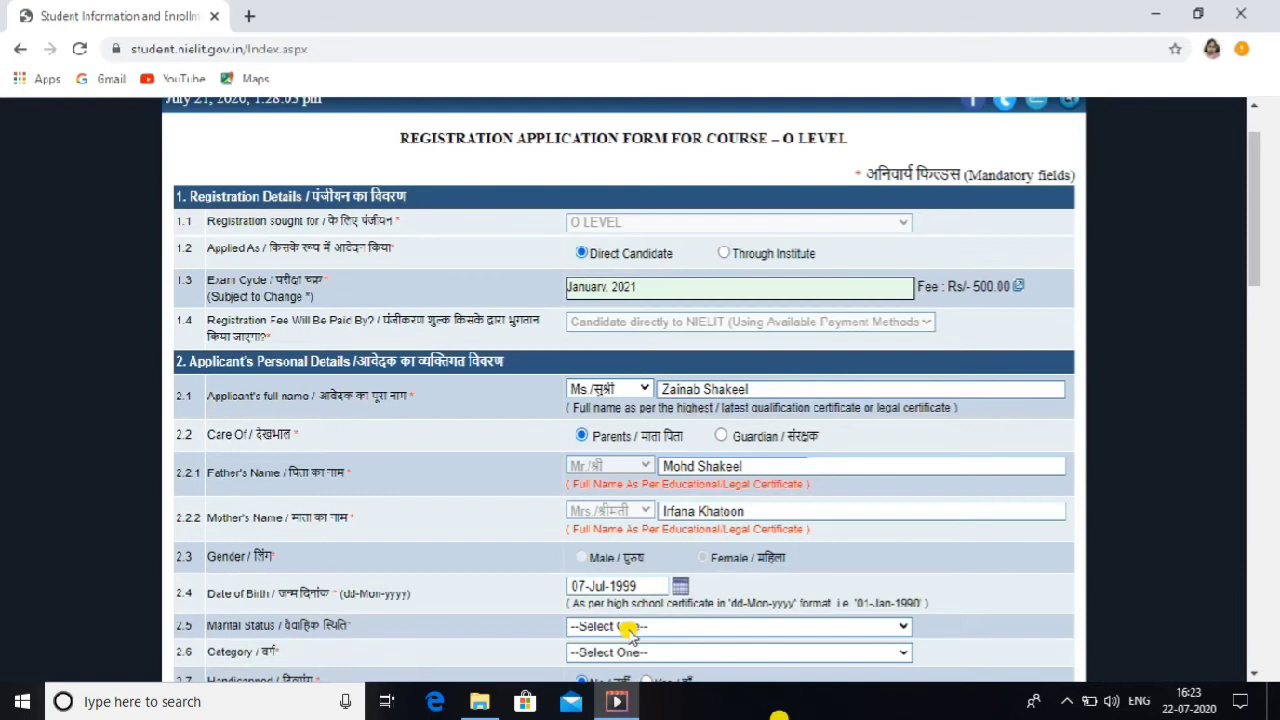
click(627, 626)
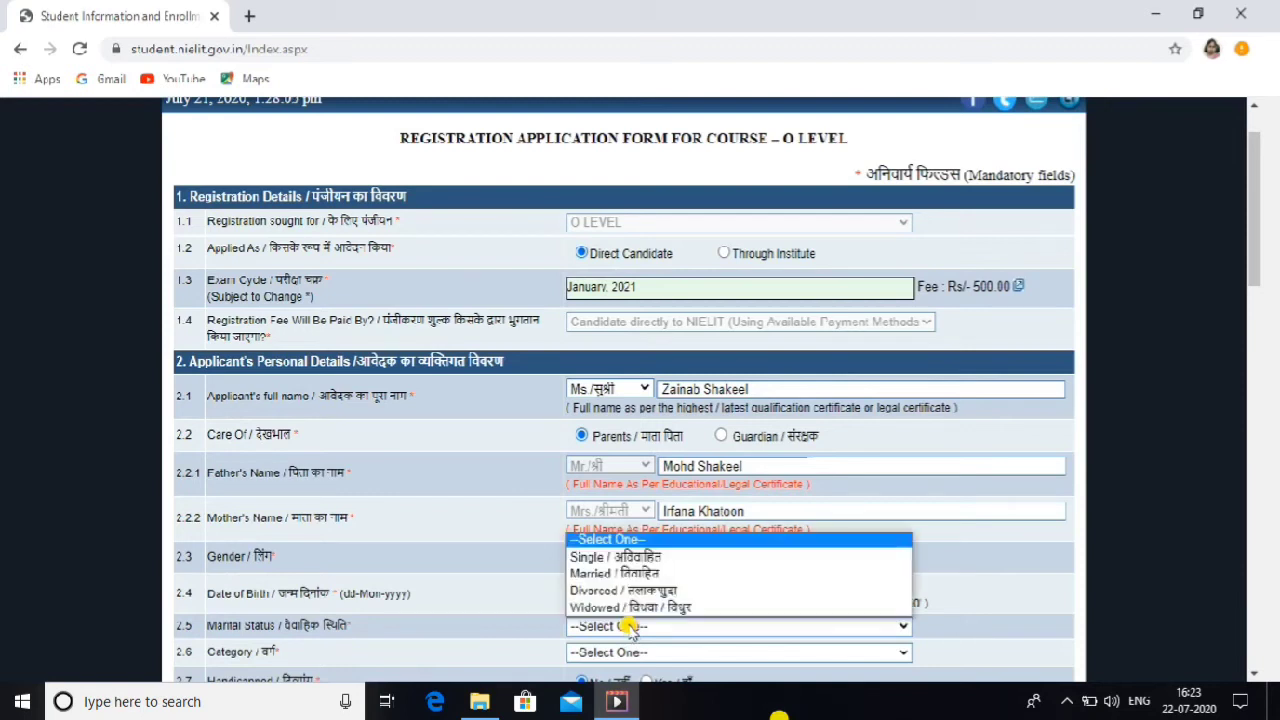
click(630, 557)
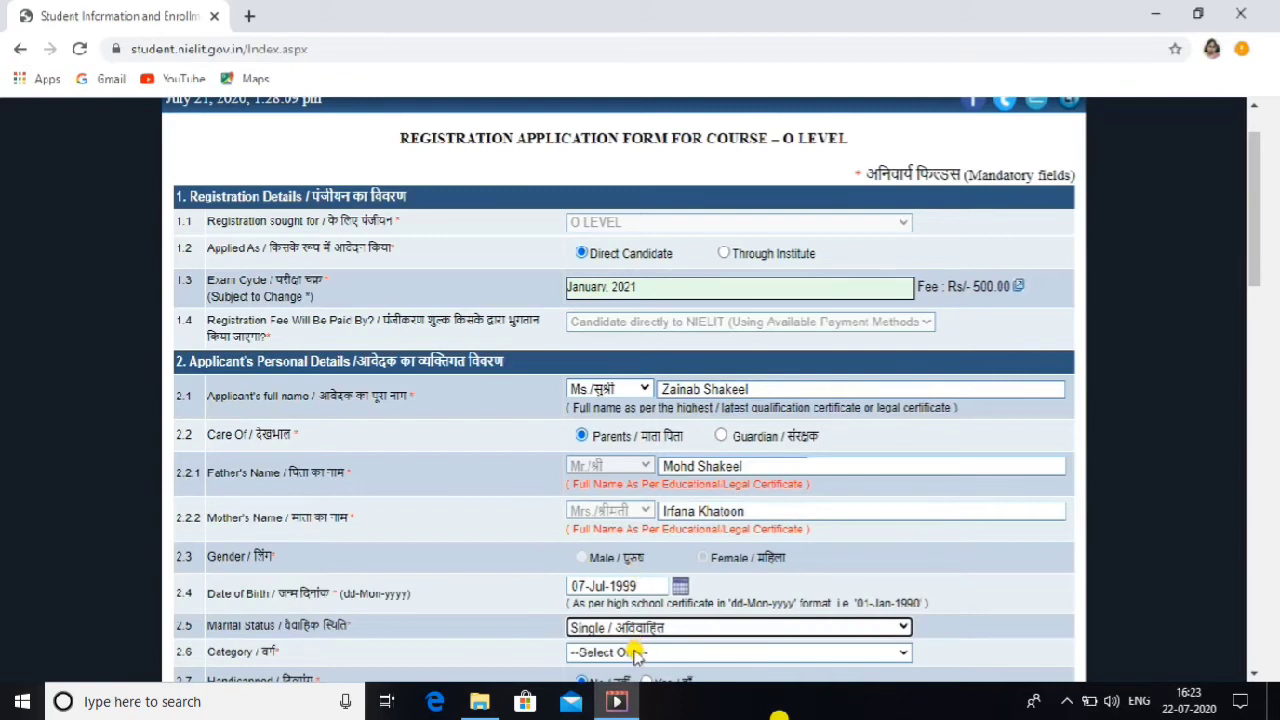
click(634, 651)
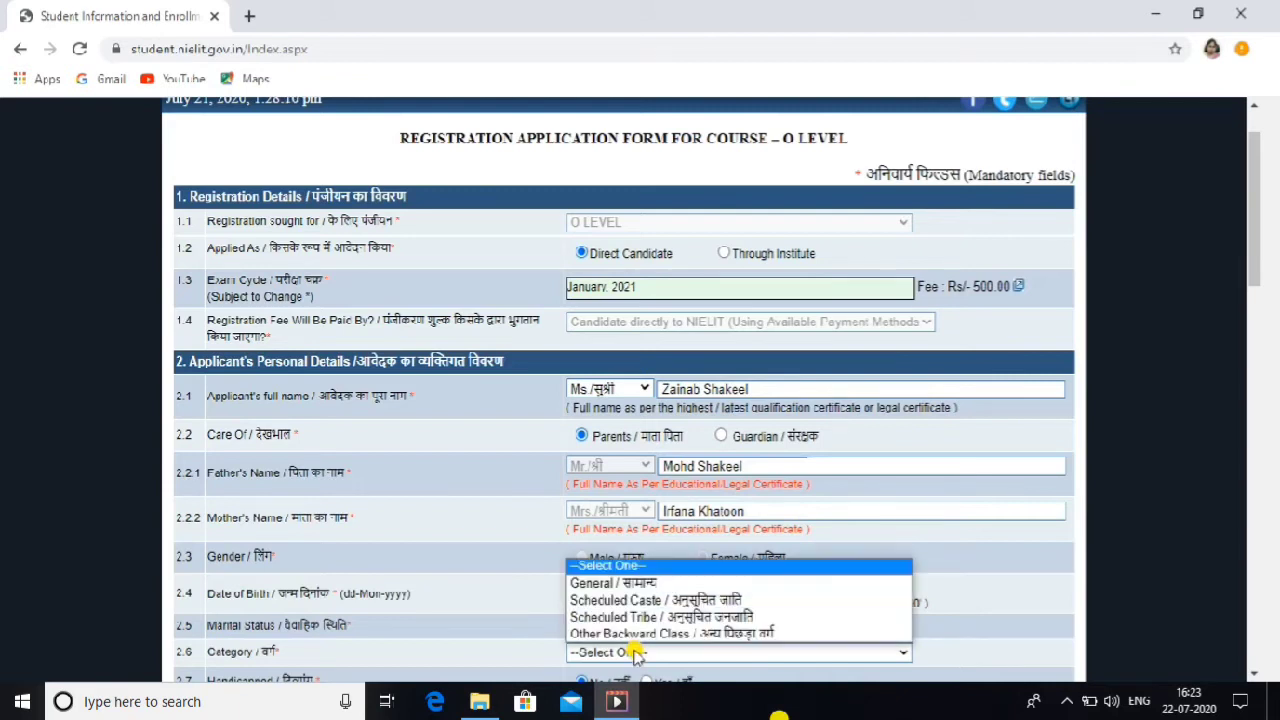
click(634, 584)
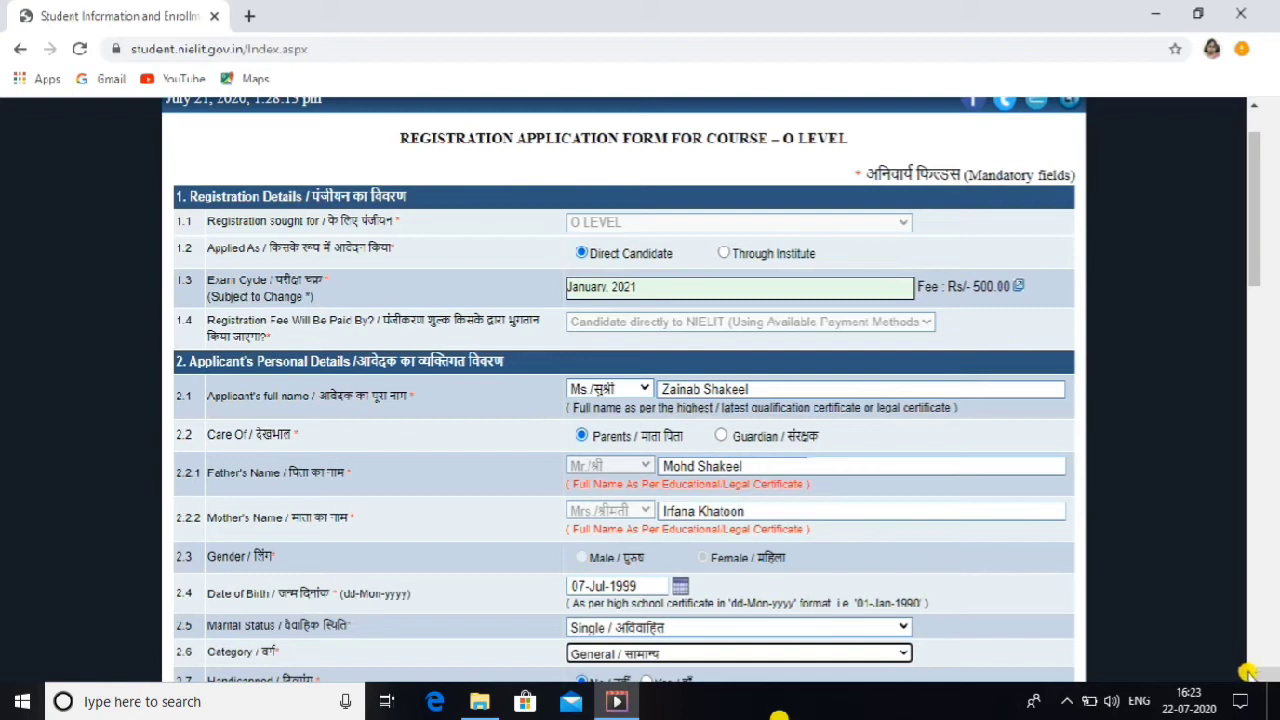
scroll(1248, 673, down, 3)
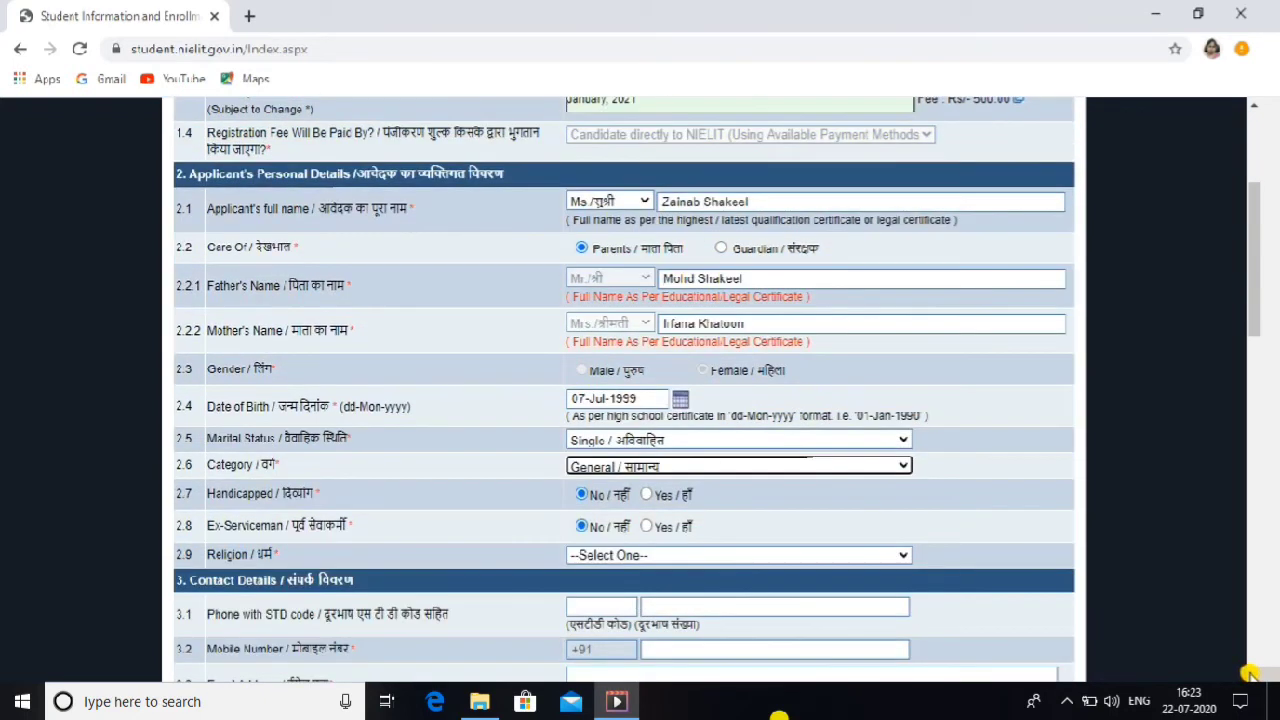
click(646, 557)
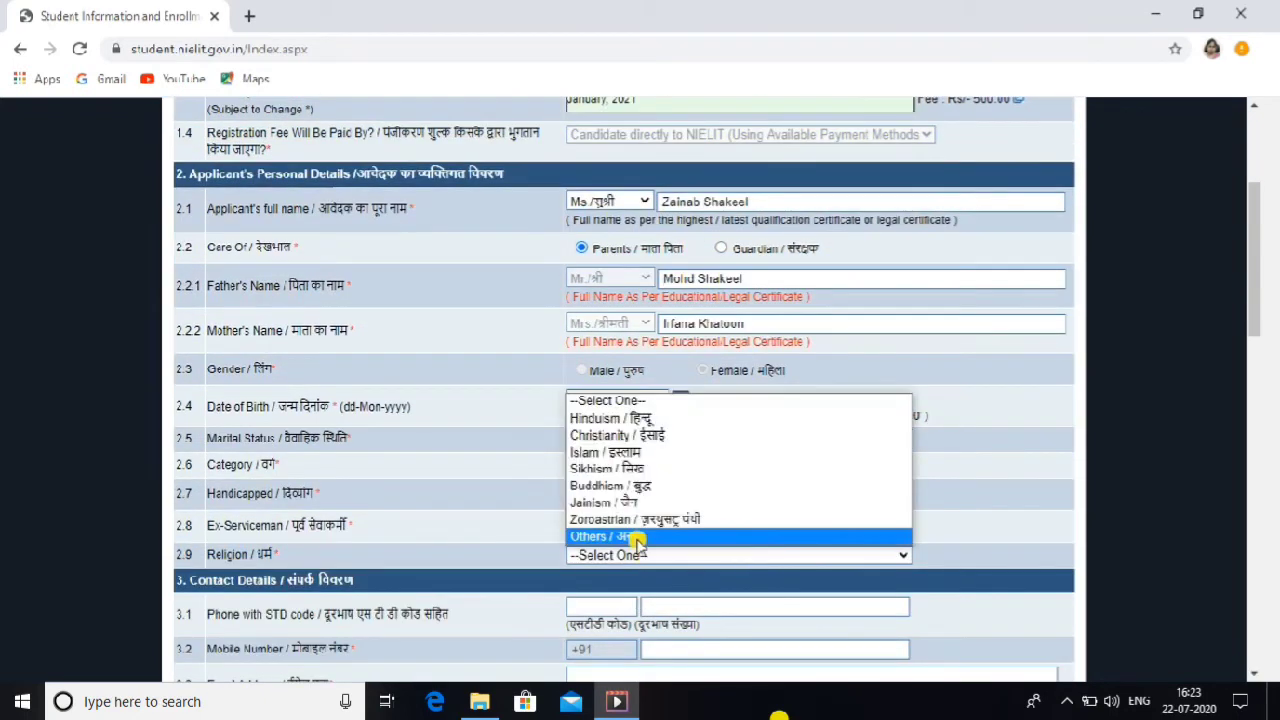
click(624, 452)
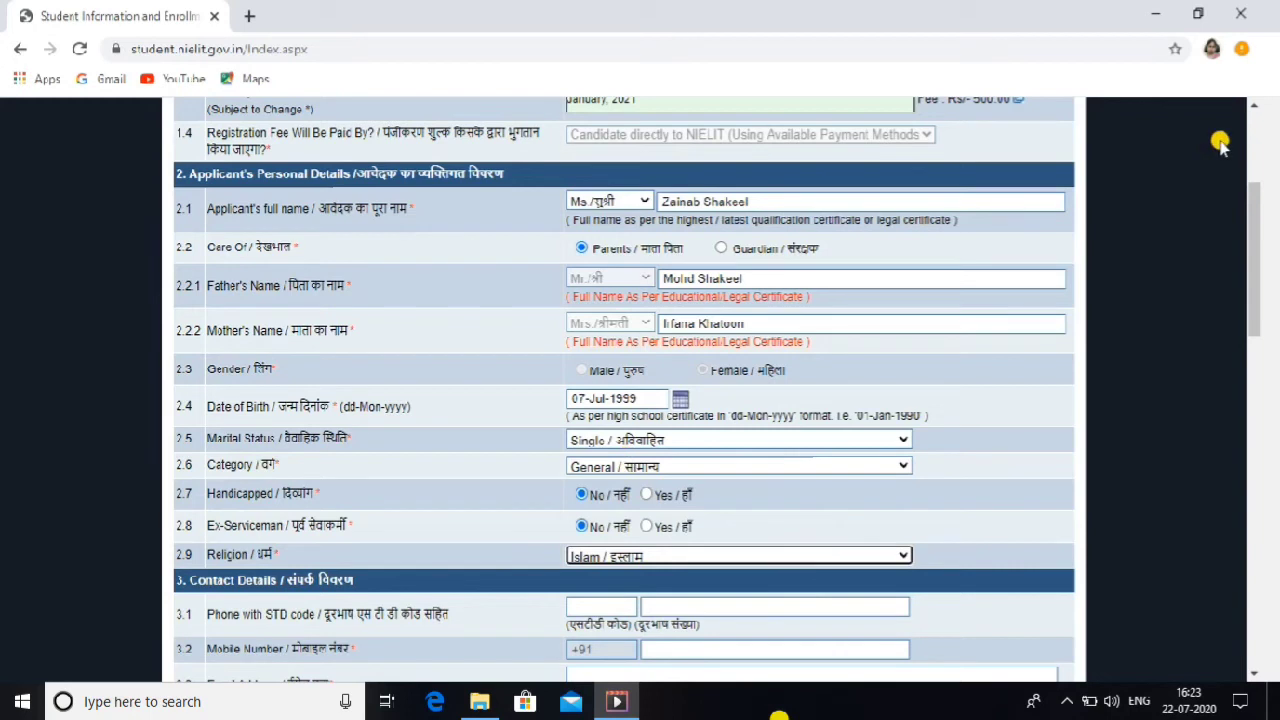
scroll(1170, 145, up, 1)
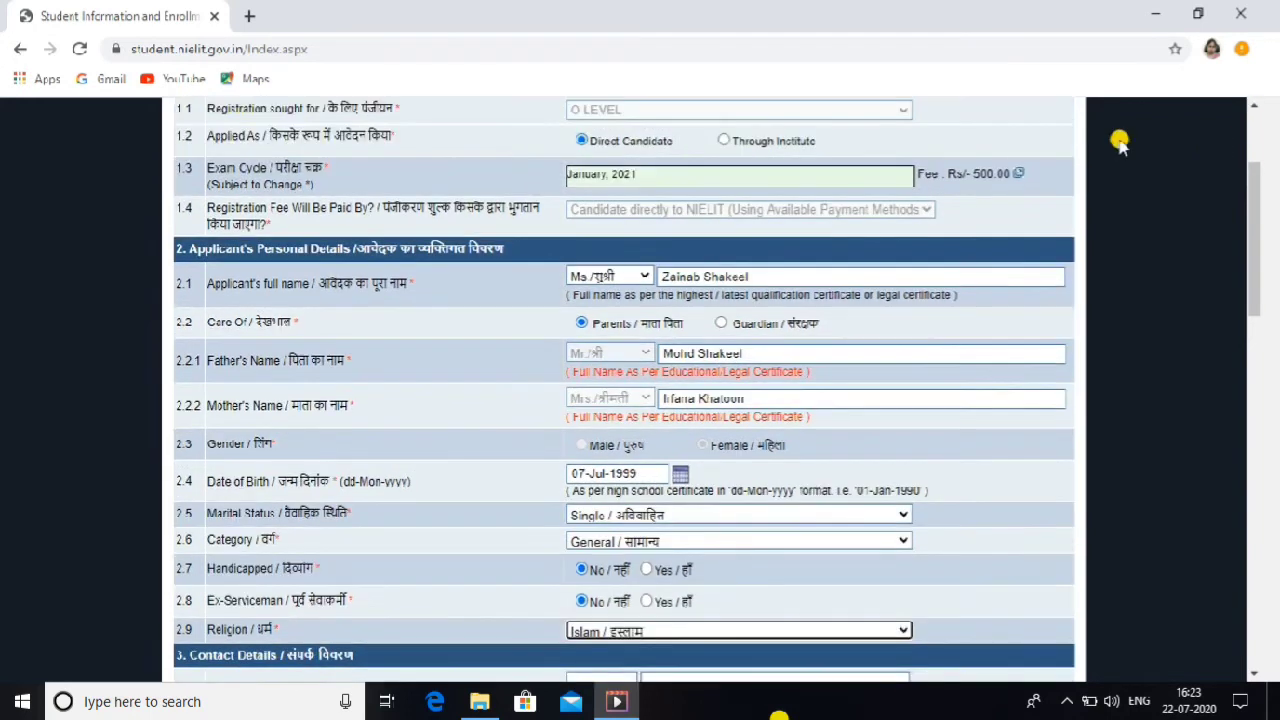
click(1020, 175)
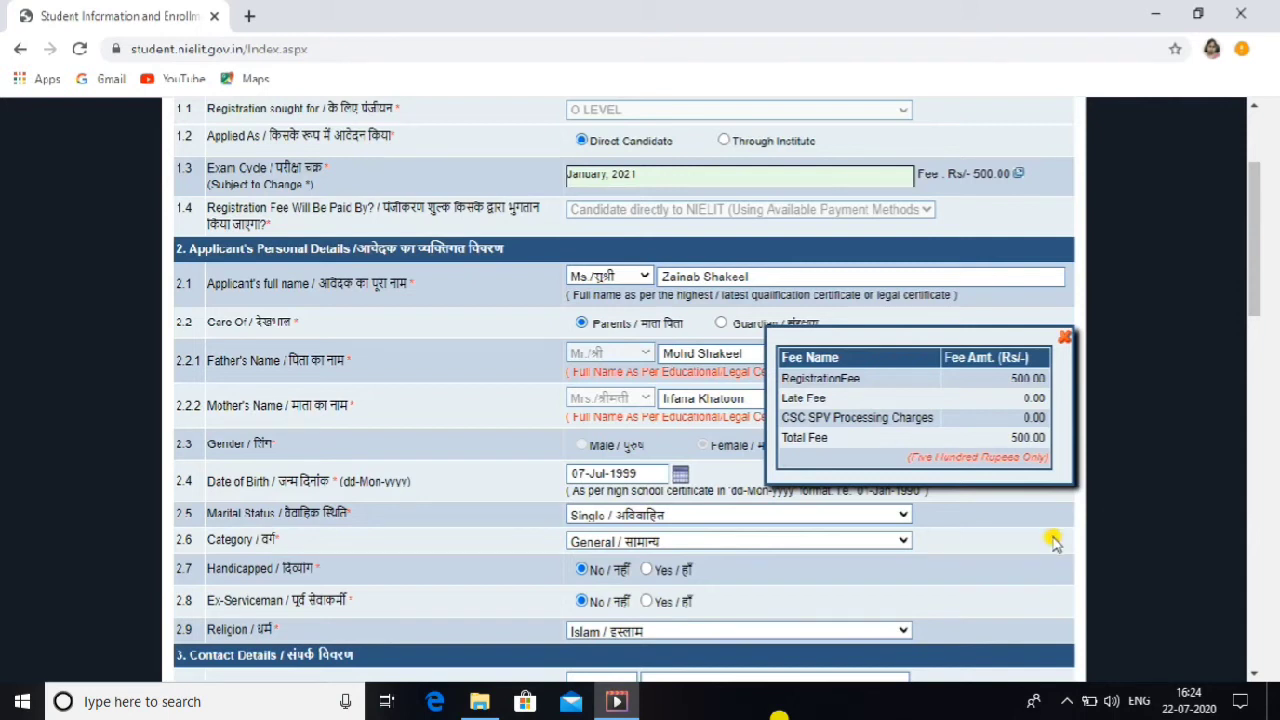
click(1068, 343)
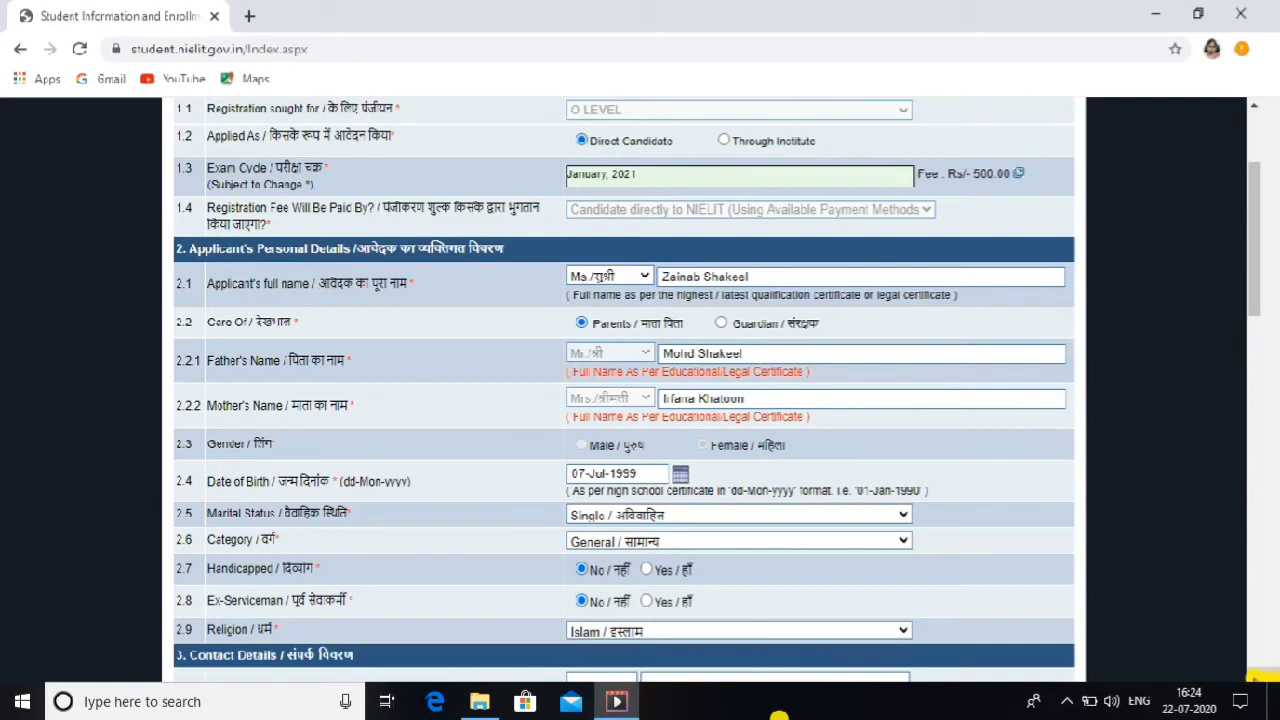
scroll(779, 716, down, 3)
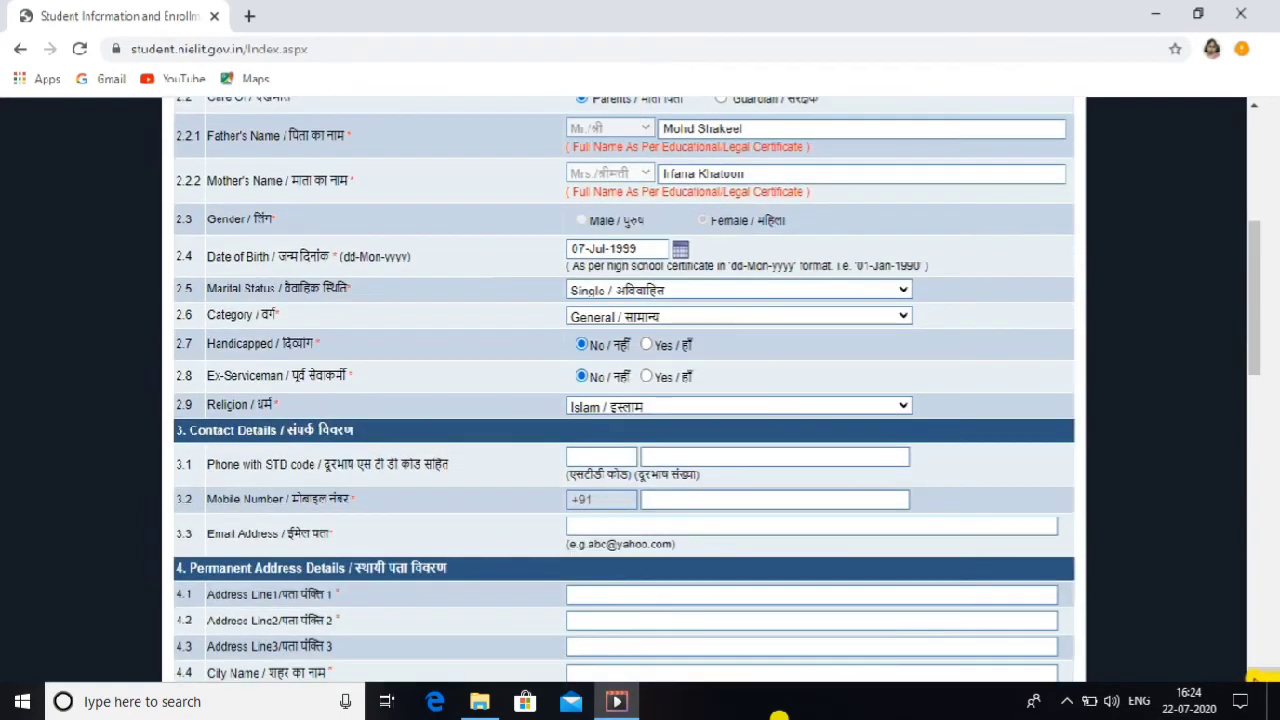
Step: Fill the STD code 0522, mobile number and e-mail from saved suggestions
click(588, 456)
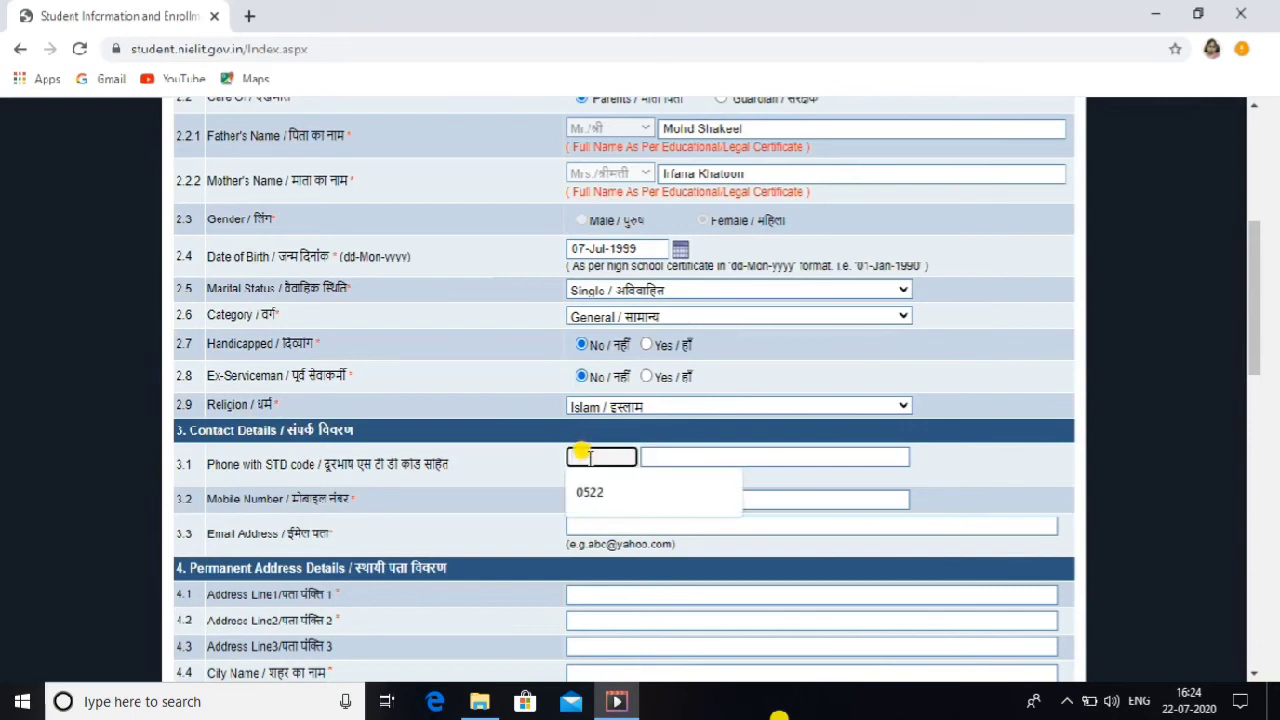
click(590, 492)
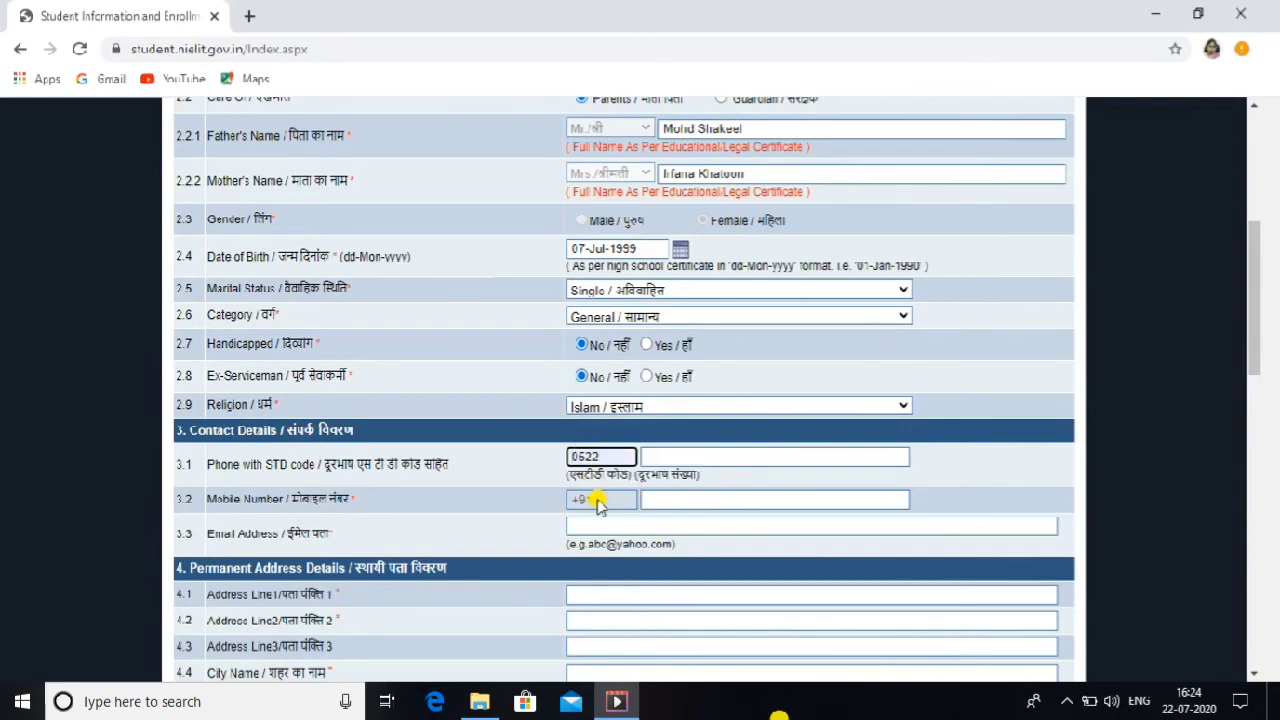
click(650, 500)
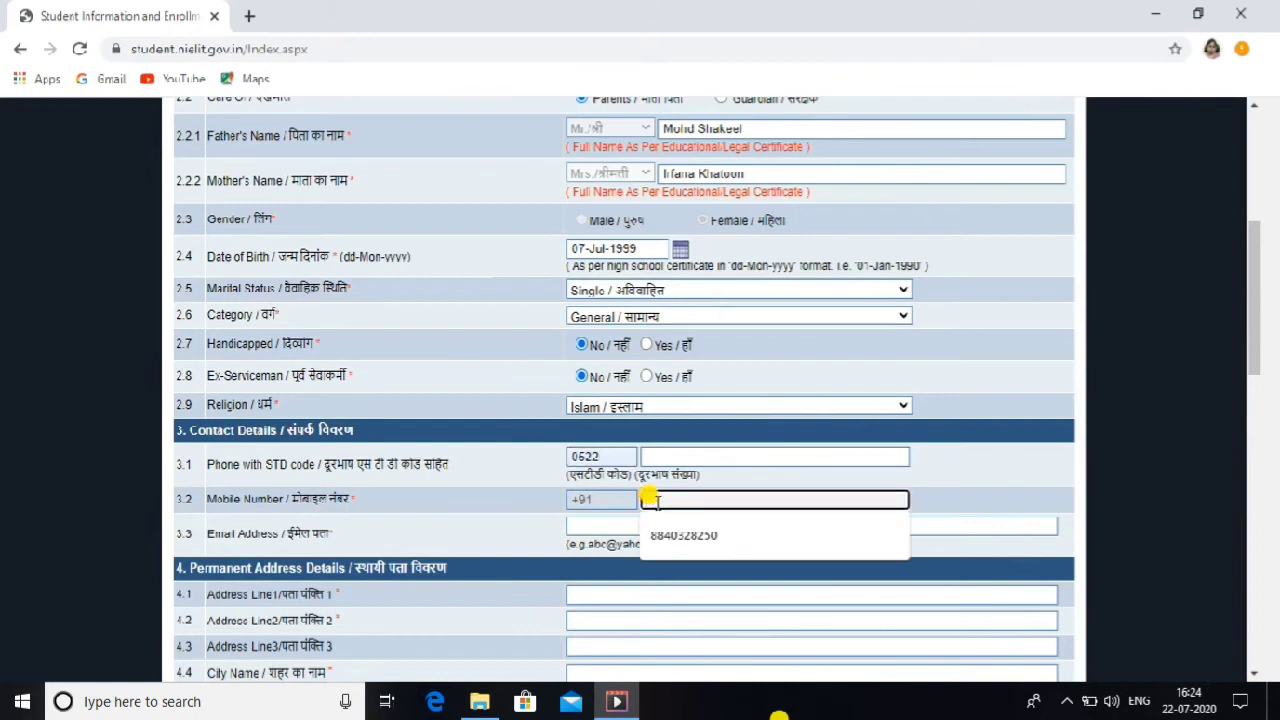
click(679, 533)
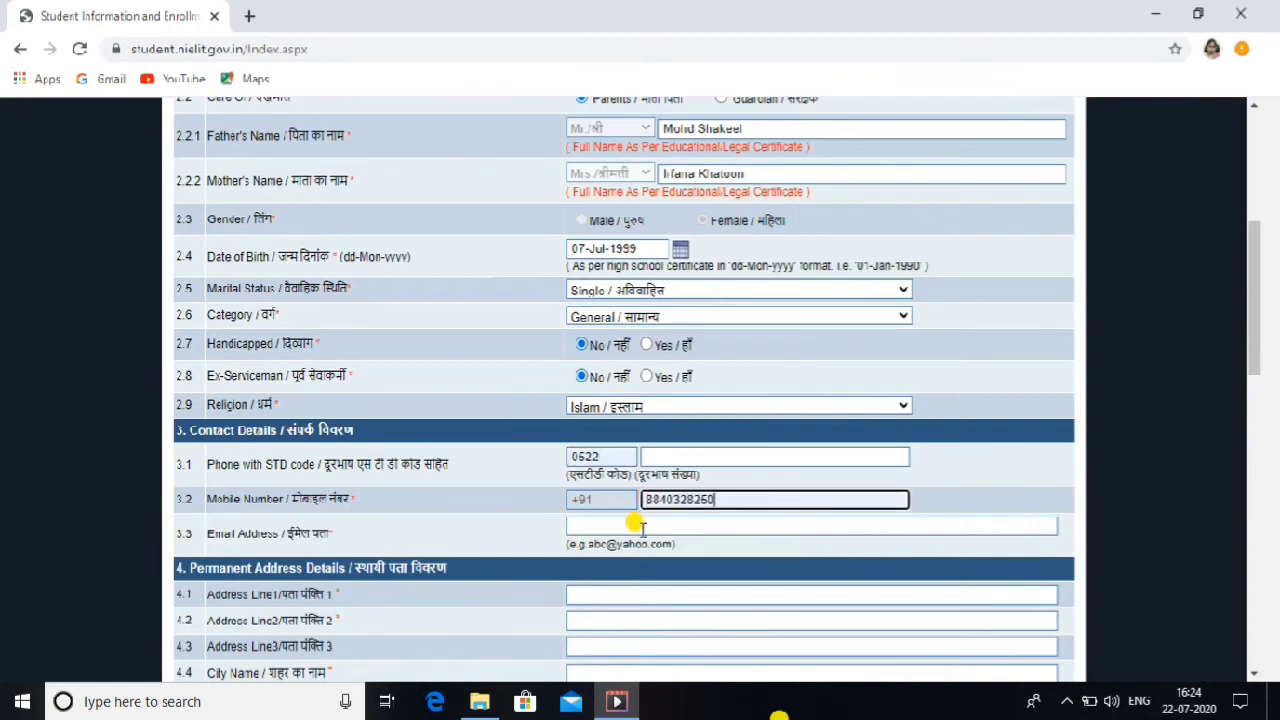
click(636, 523)
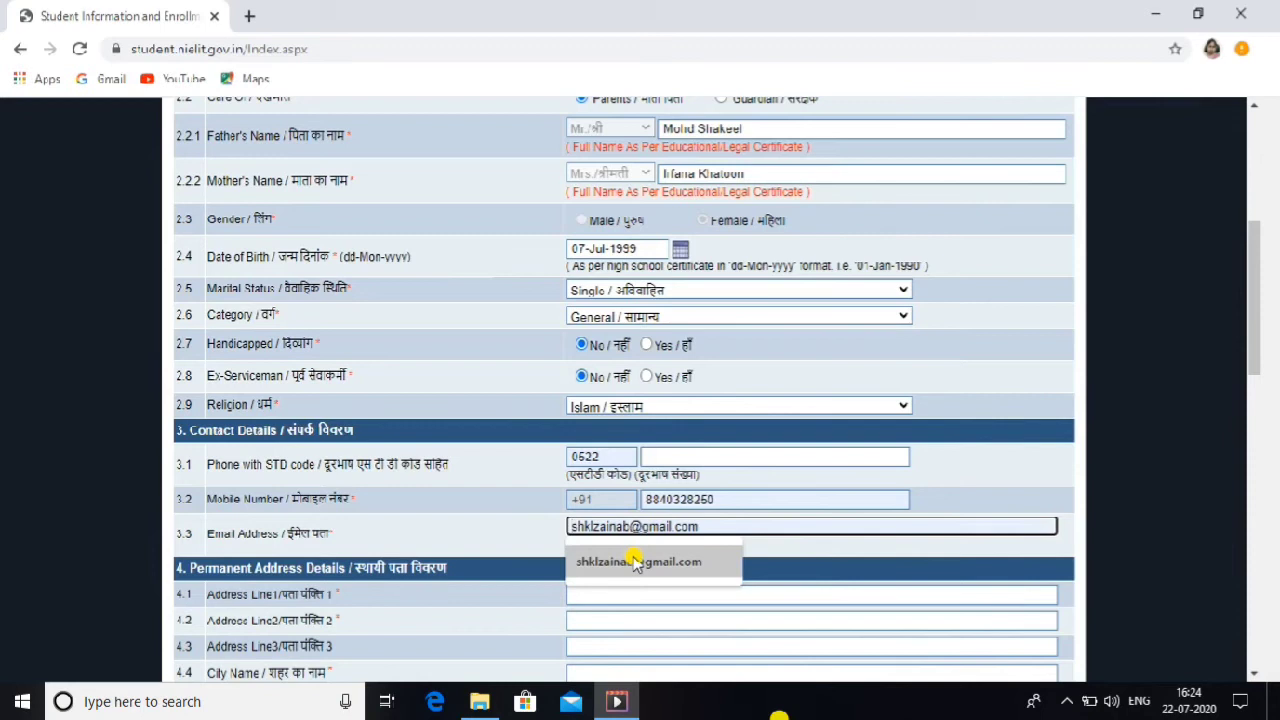
click(636, 563)
Step: Fill both permanent address lines and the city Lucknow from saved suggestions
click(616, 593)
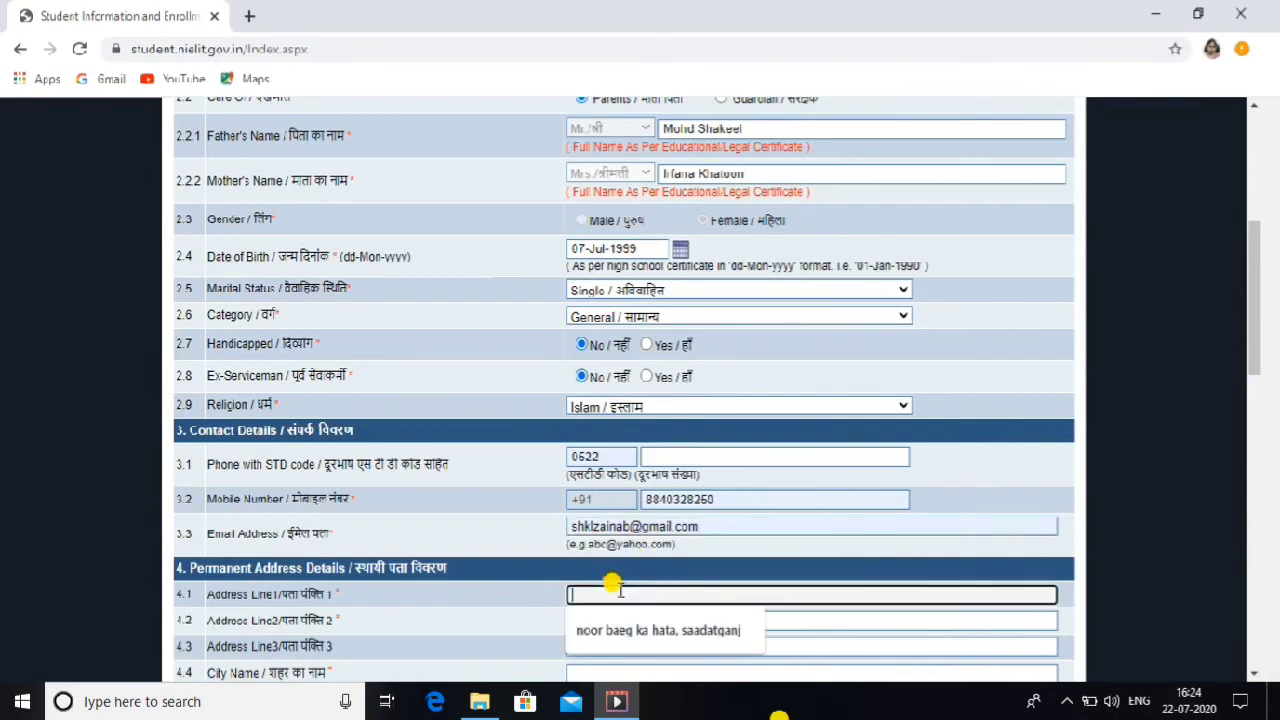
click(617, 628)
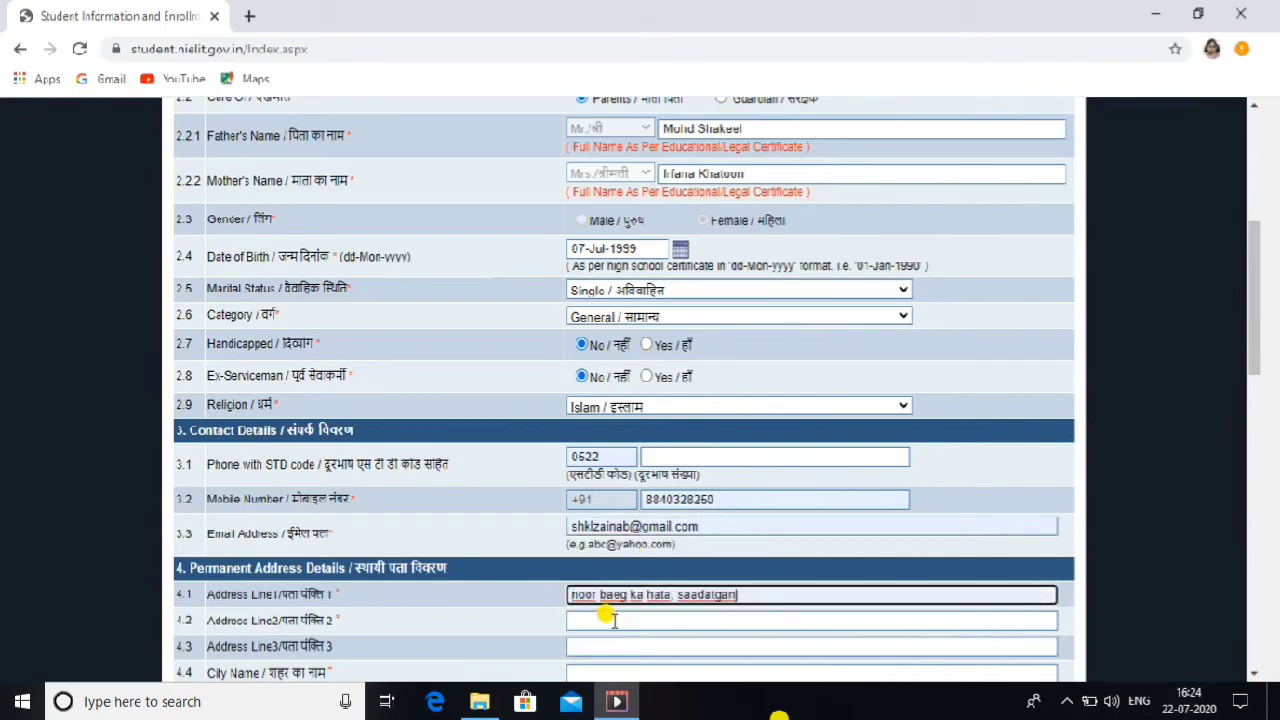
click(607, 619)
click(617, 650)
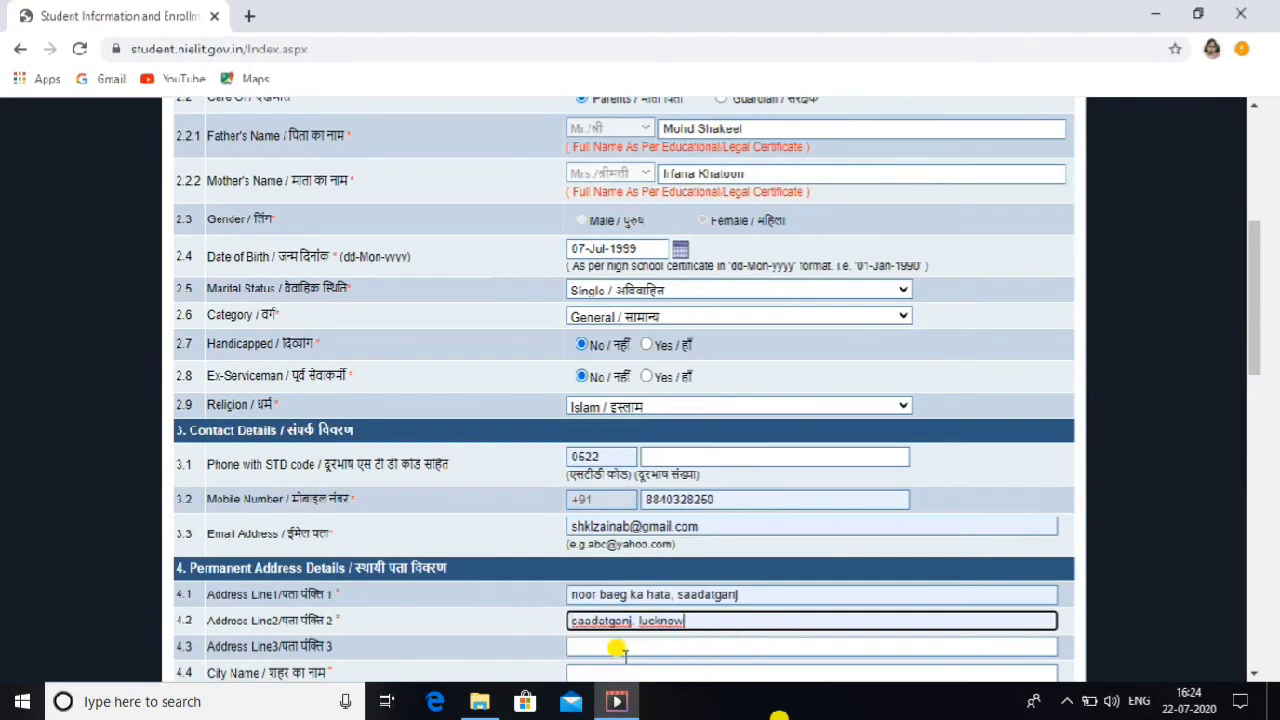
click(622, 645)
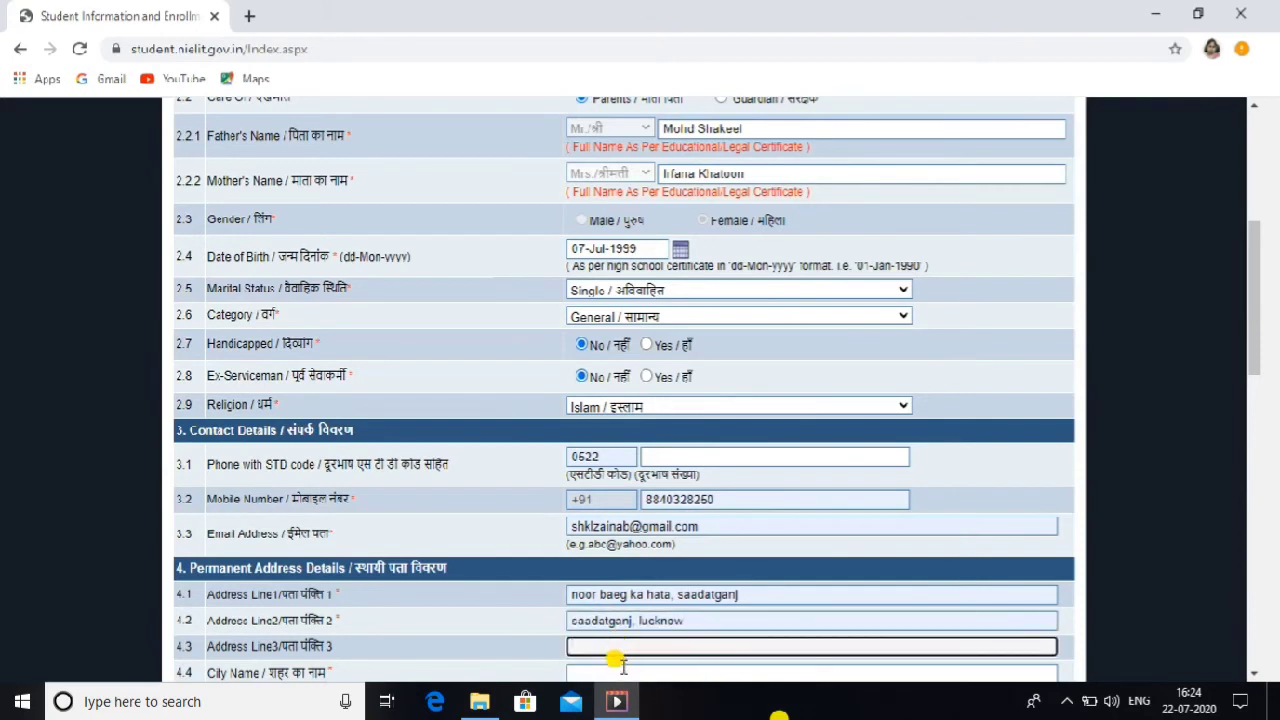
click(615, 665)
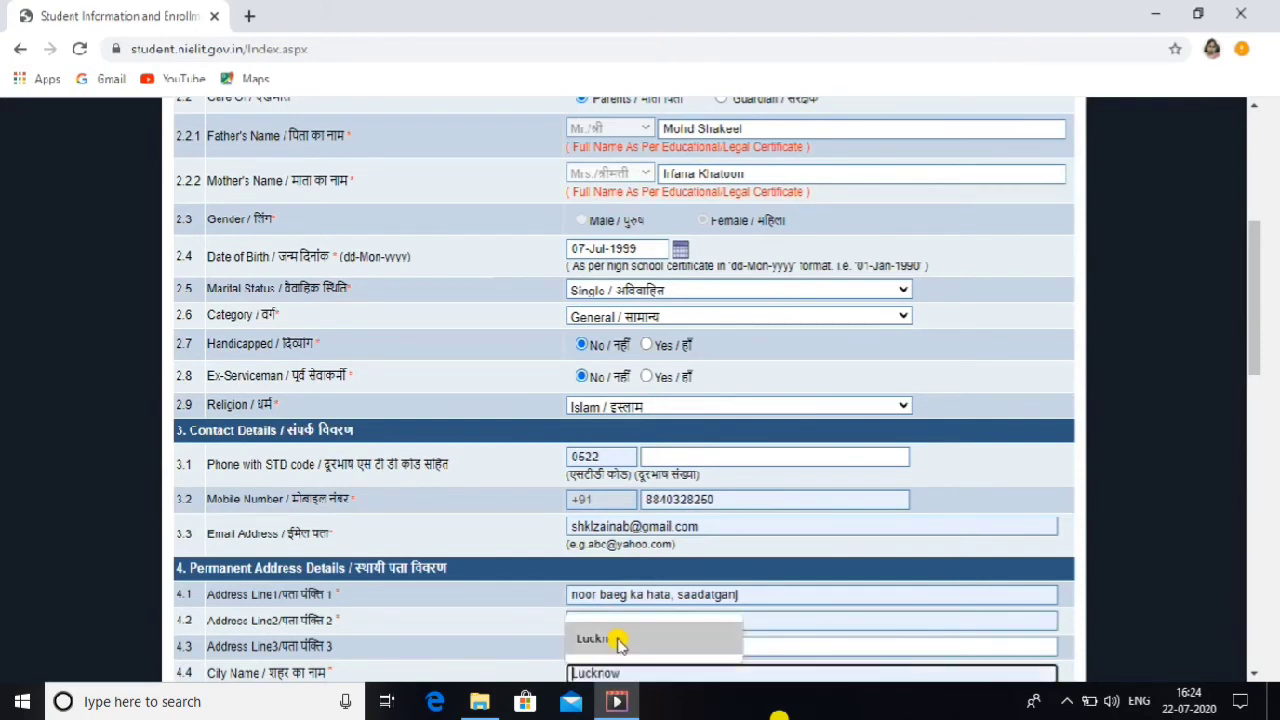
click(617, 638)
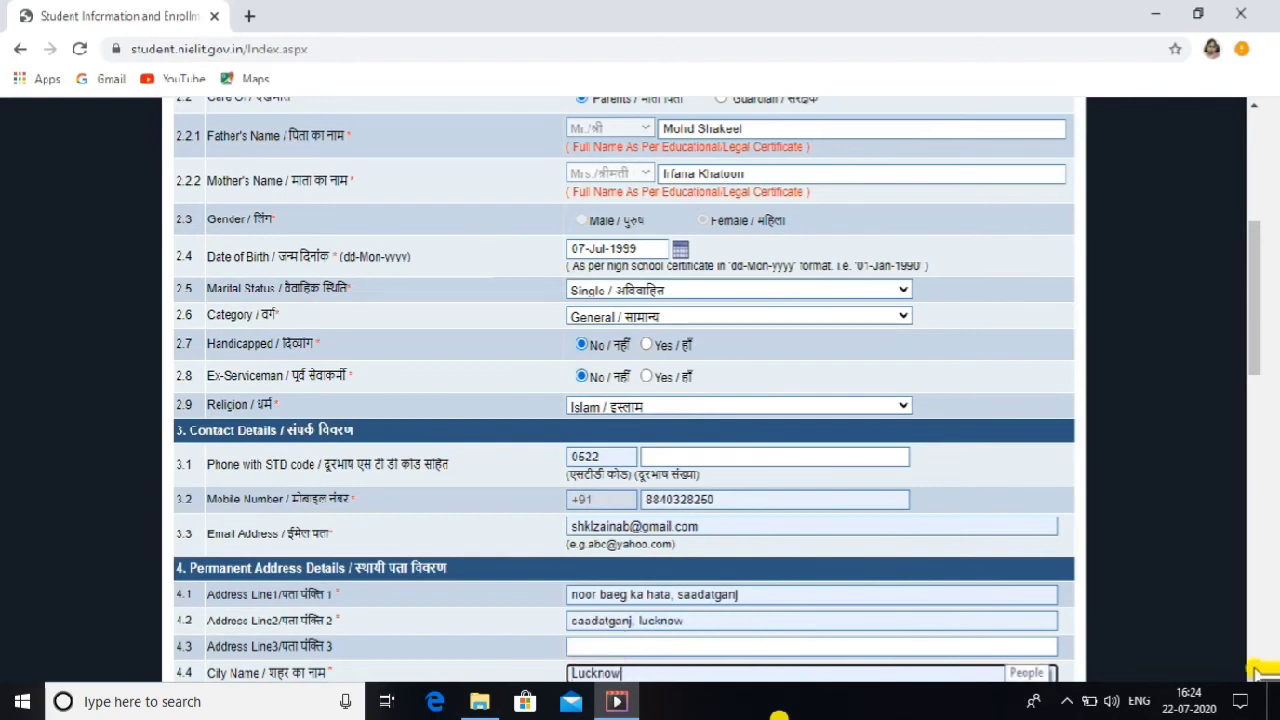
Step: Select Uttar Pradesh as the permanent address state
scroll(1256, 672, down, 3)
scroll(1256, 672, down, 3)
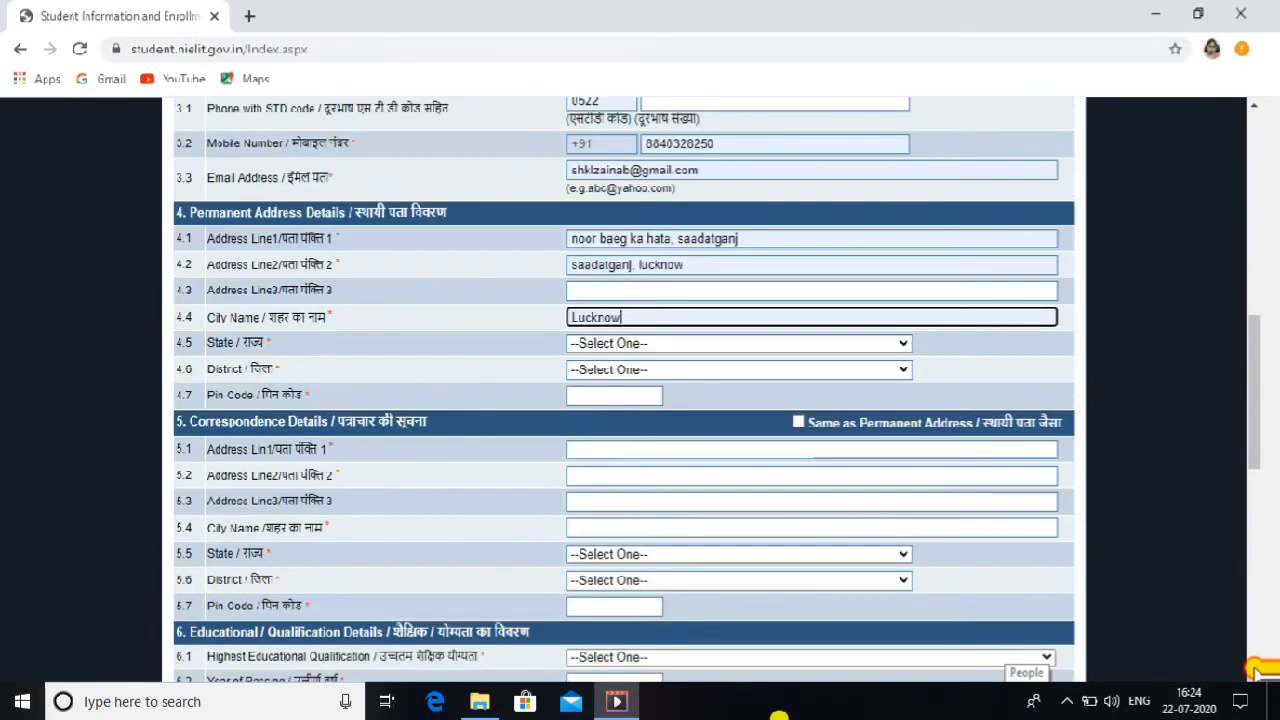
scroll(1240, 650, down, 1)
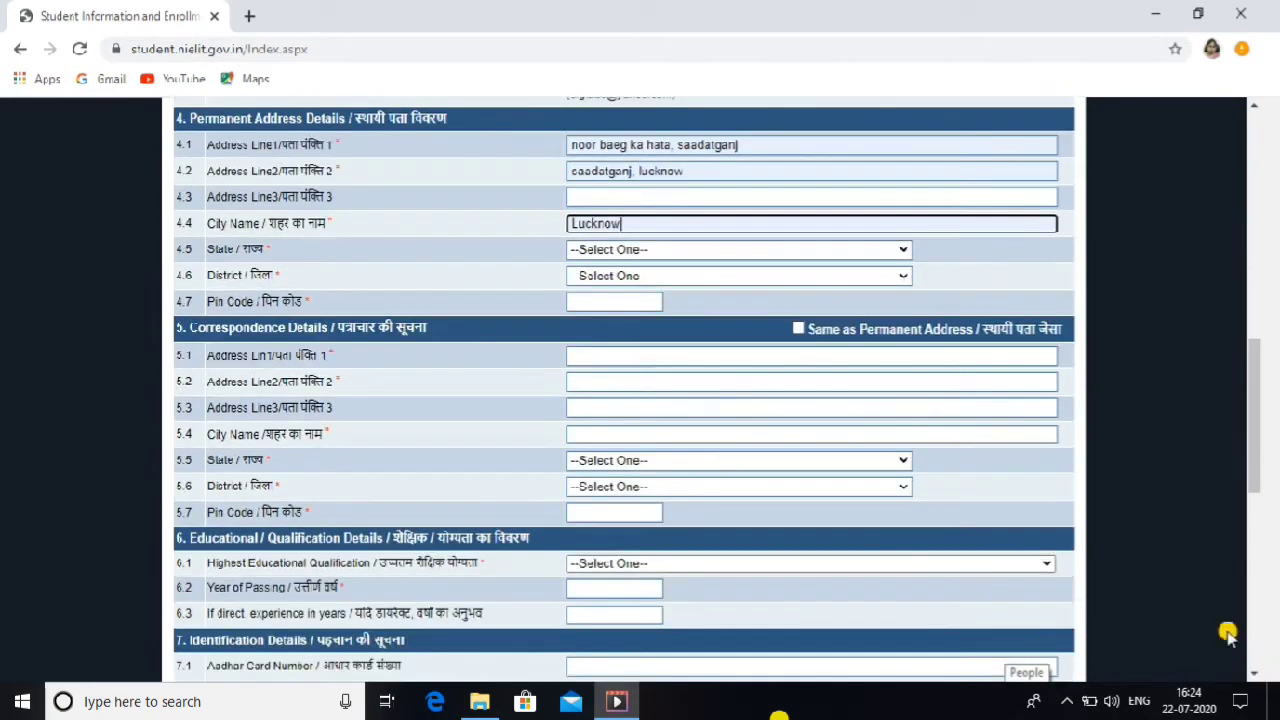
click(807, 251)
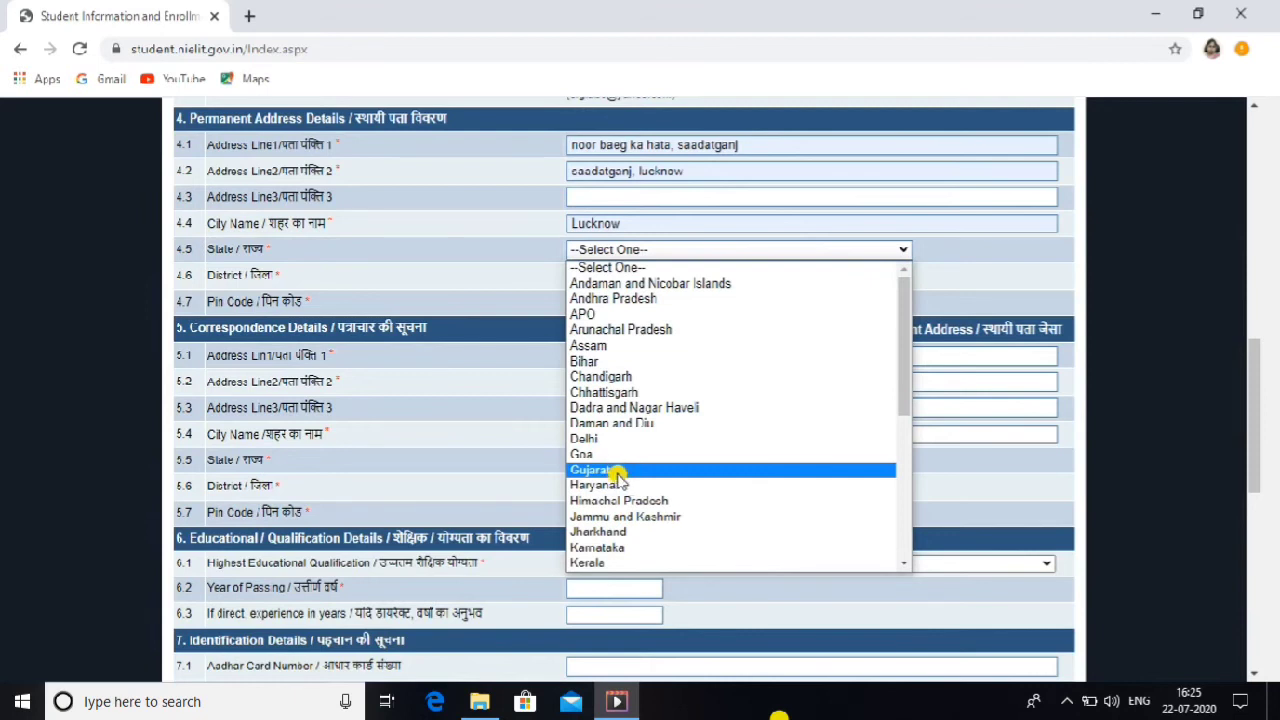
key(u)
key(u)
key(u)
key(Up)
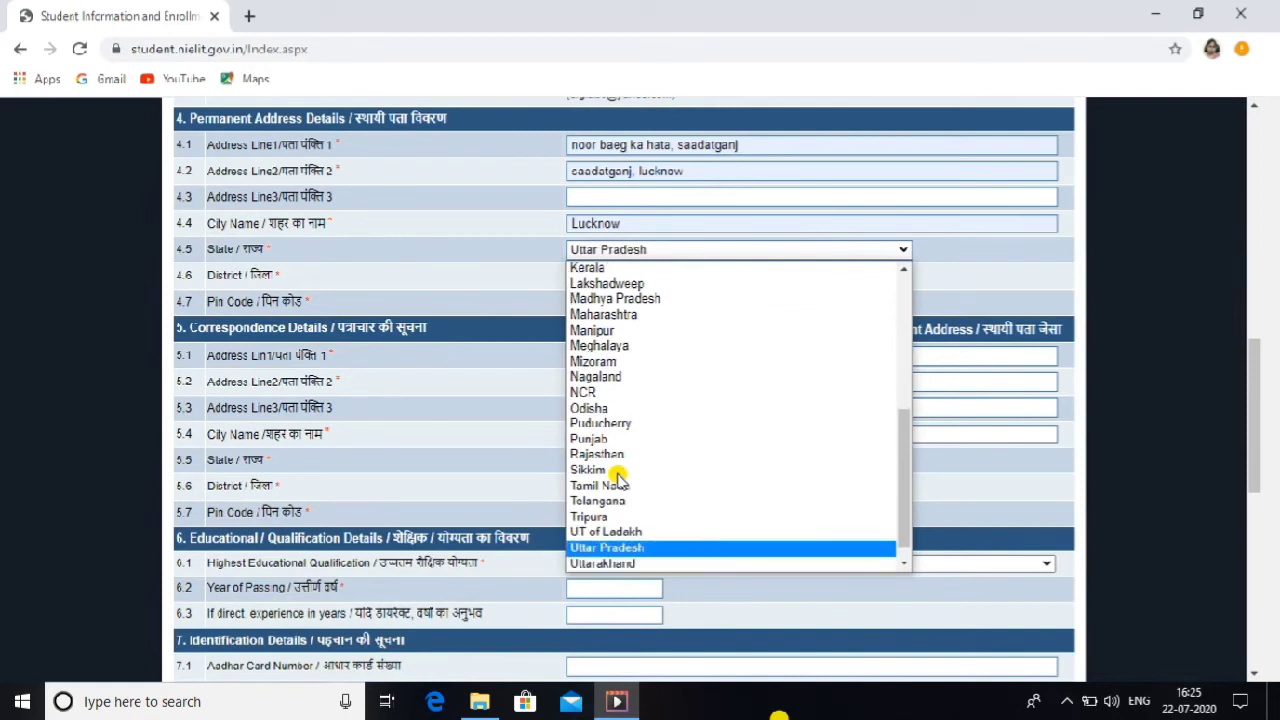
key(Return)
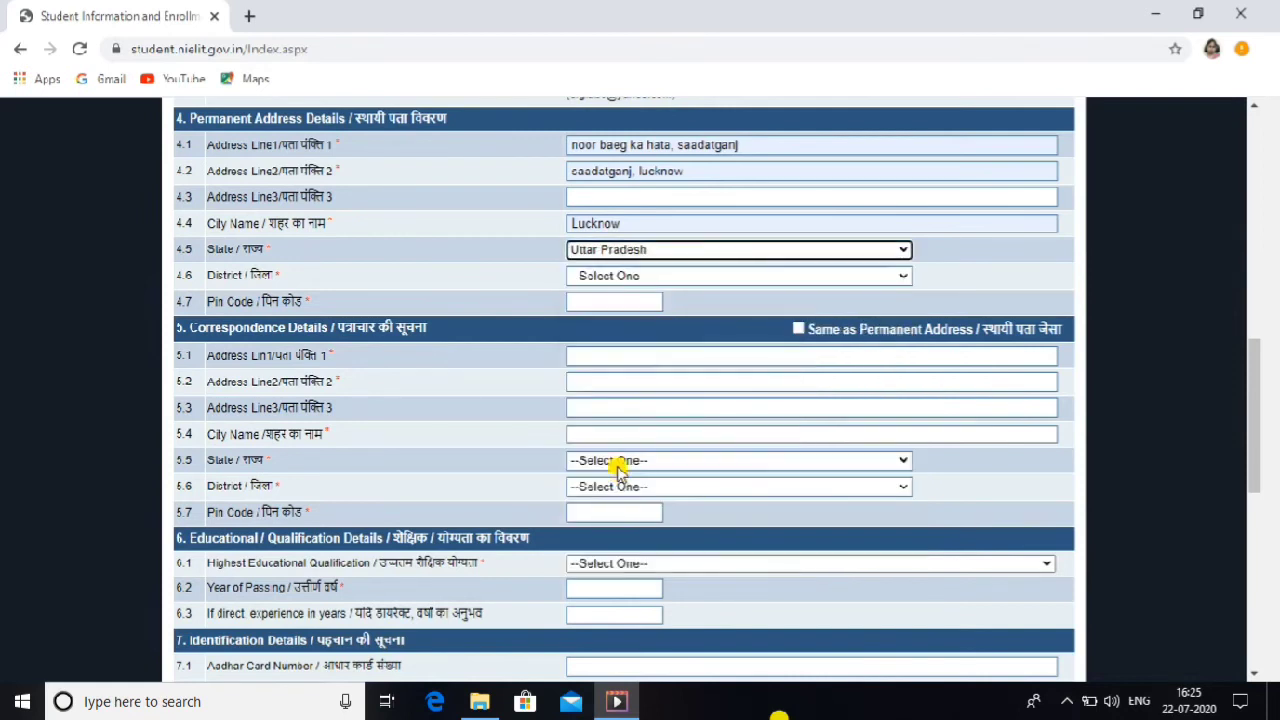
Step: Set the district to Lucknow and the pin code to 226003
click(705, 280)
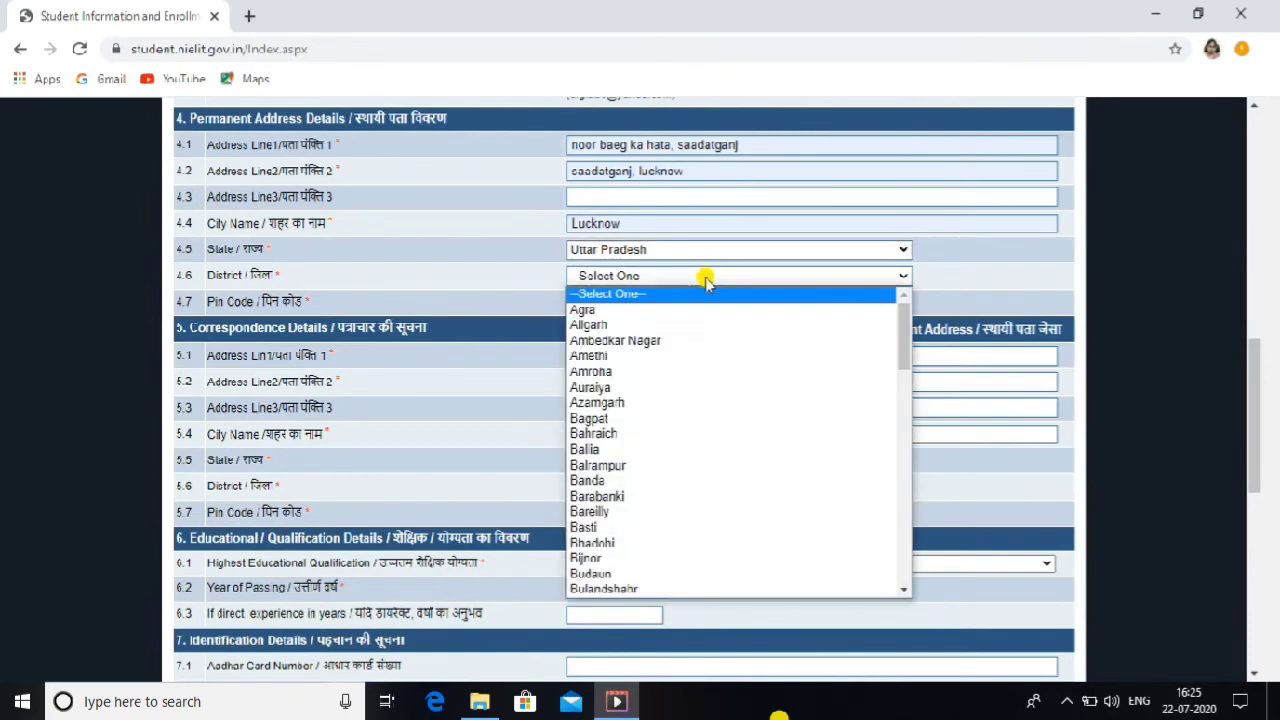
key(l)
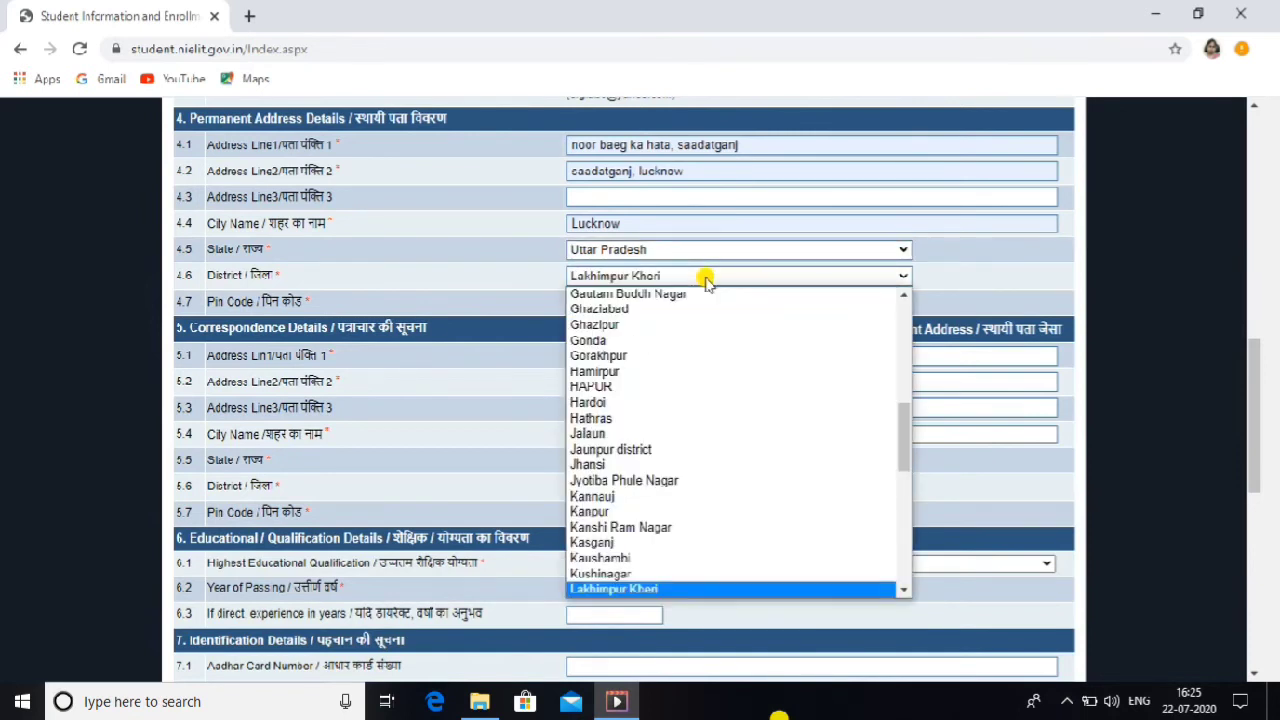
key(l)
key(l)
key(Return)
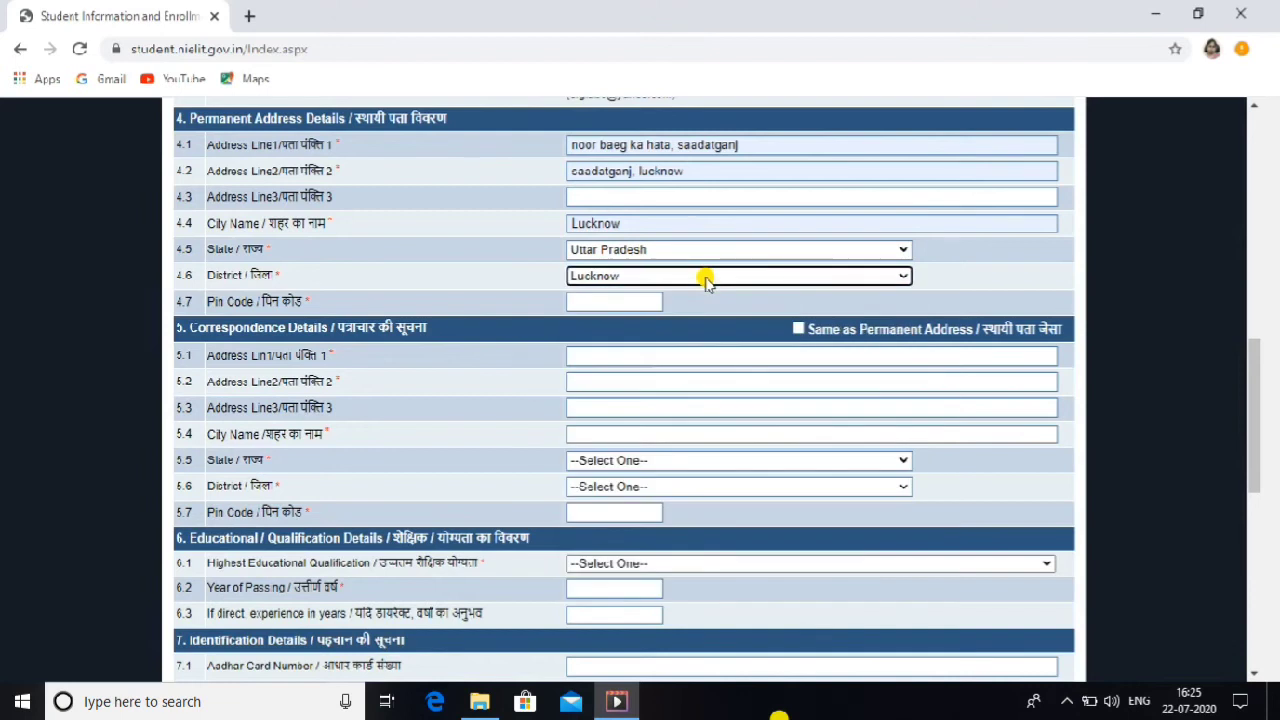
click(630, 301)
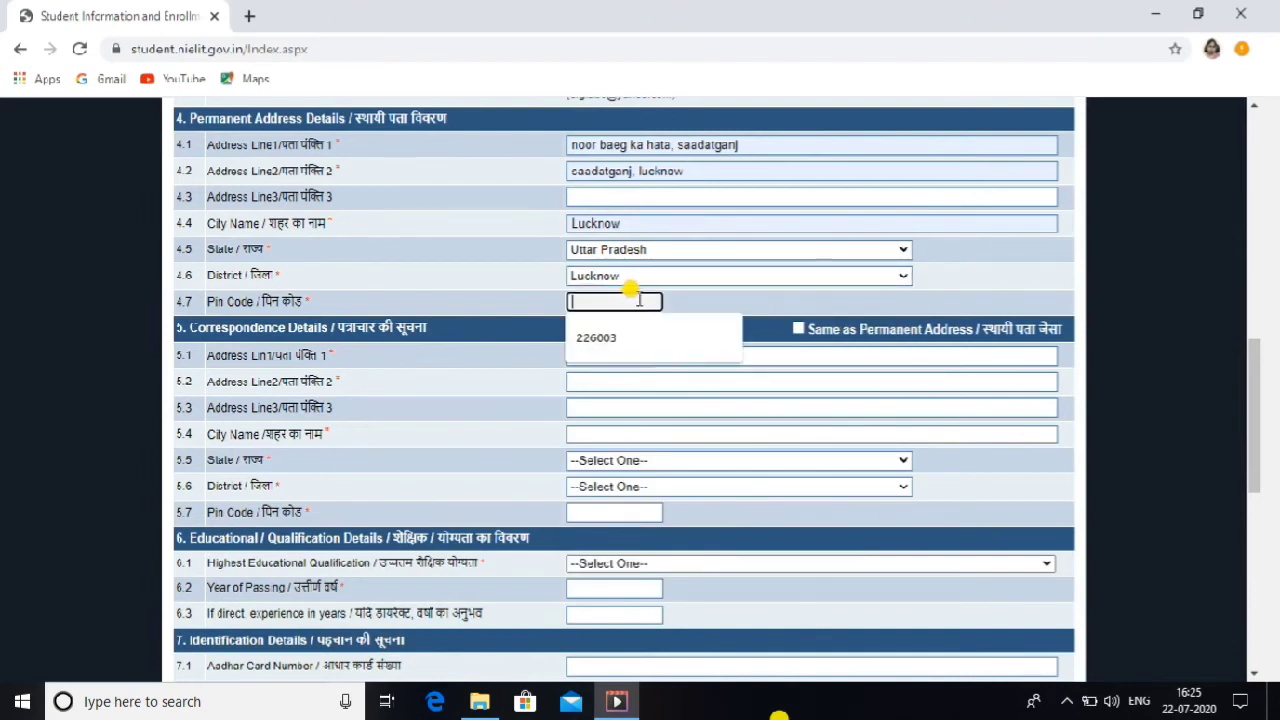
click(608, 337)
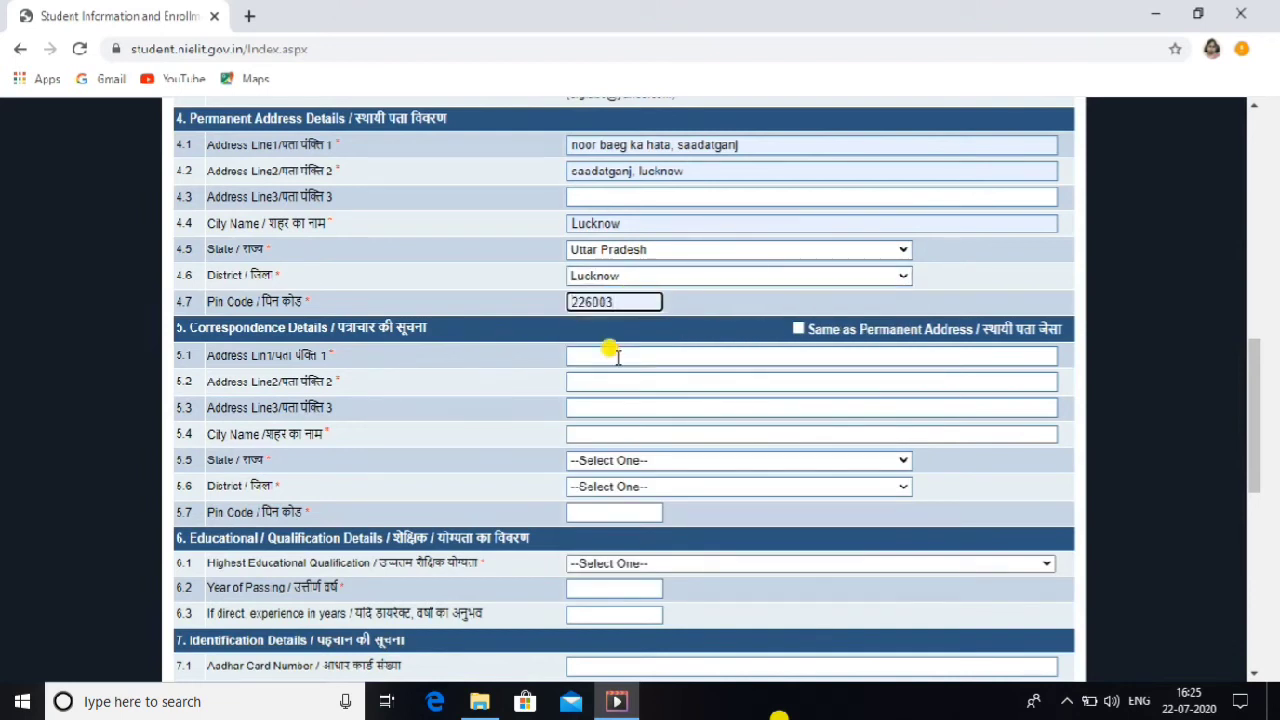
Step: Copy the permanent address for correspondence; set Graduation or Higher, passed 2019, 1 year experience
click(798, 330)
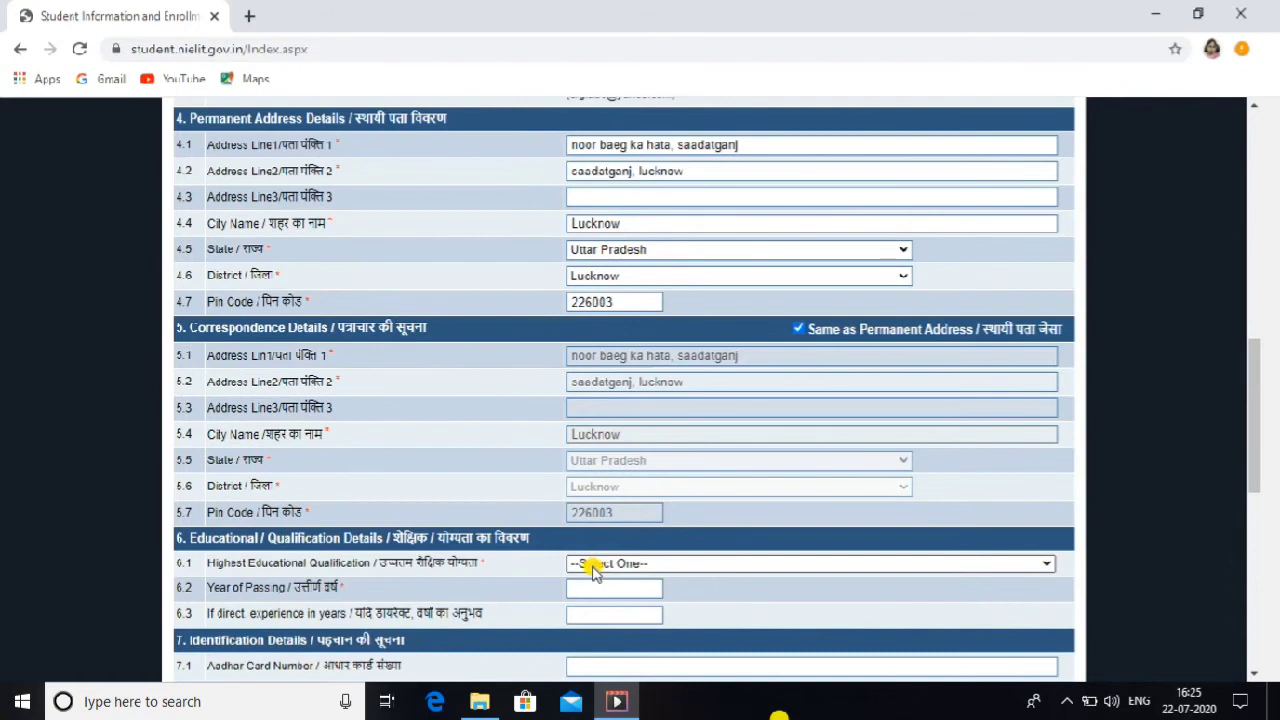
click(592, 565)
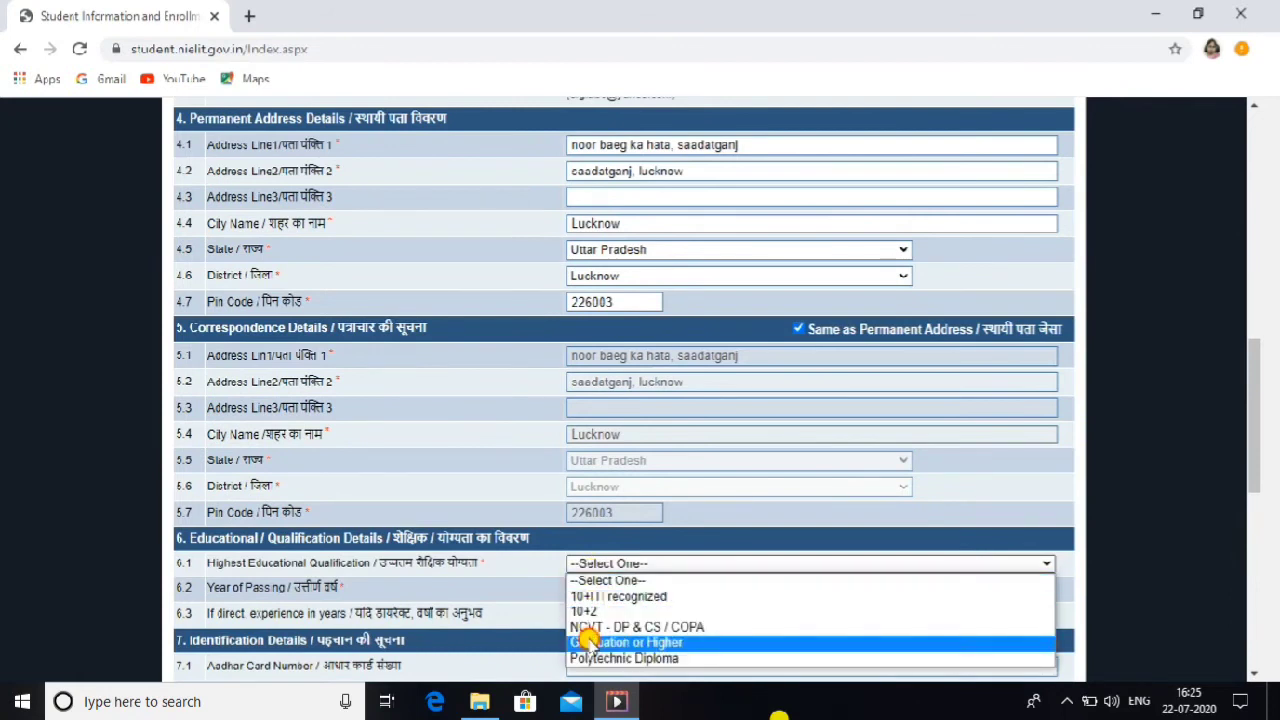
click(588, 641)
click(585, 591)
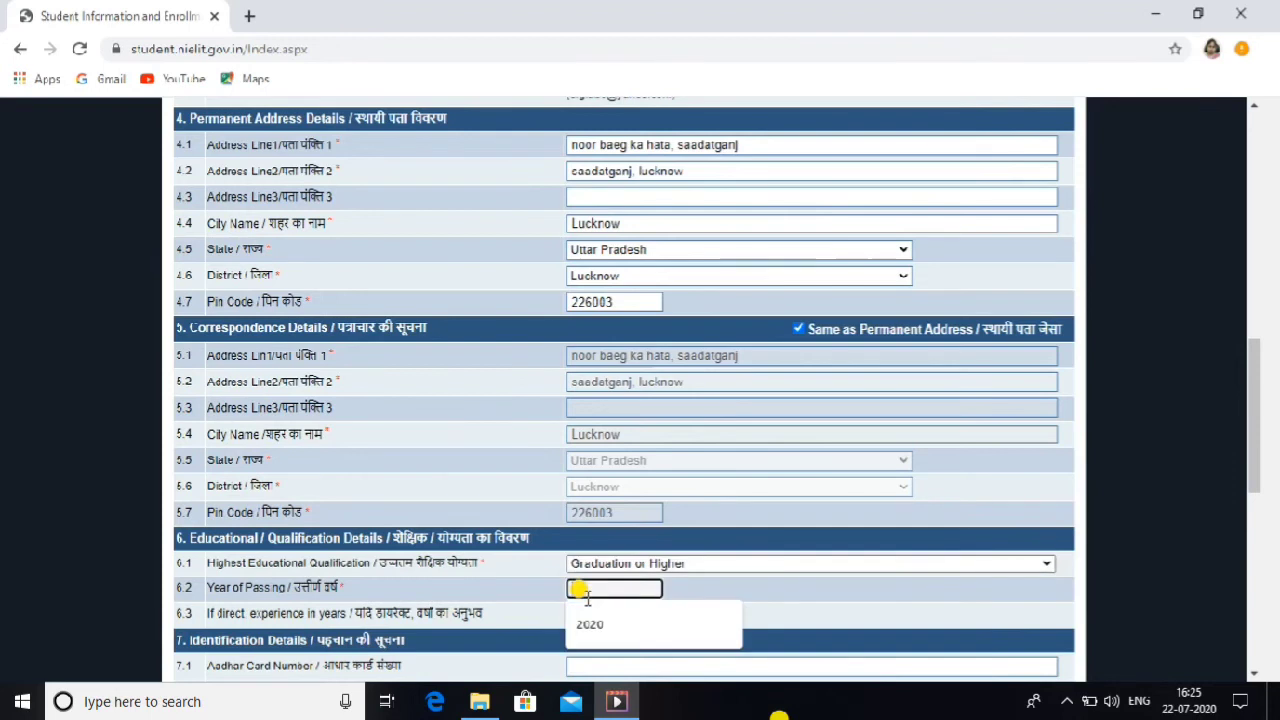
text(2019)
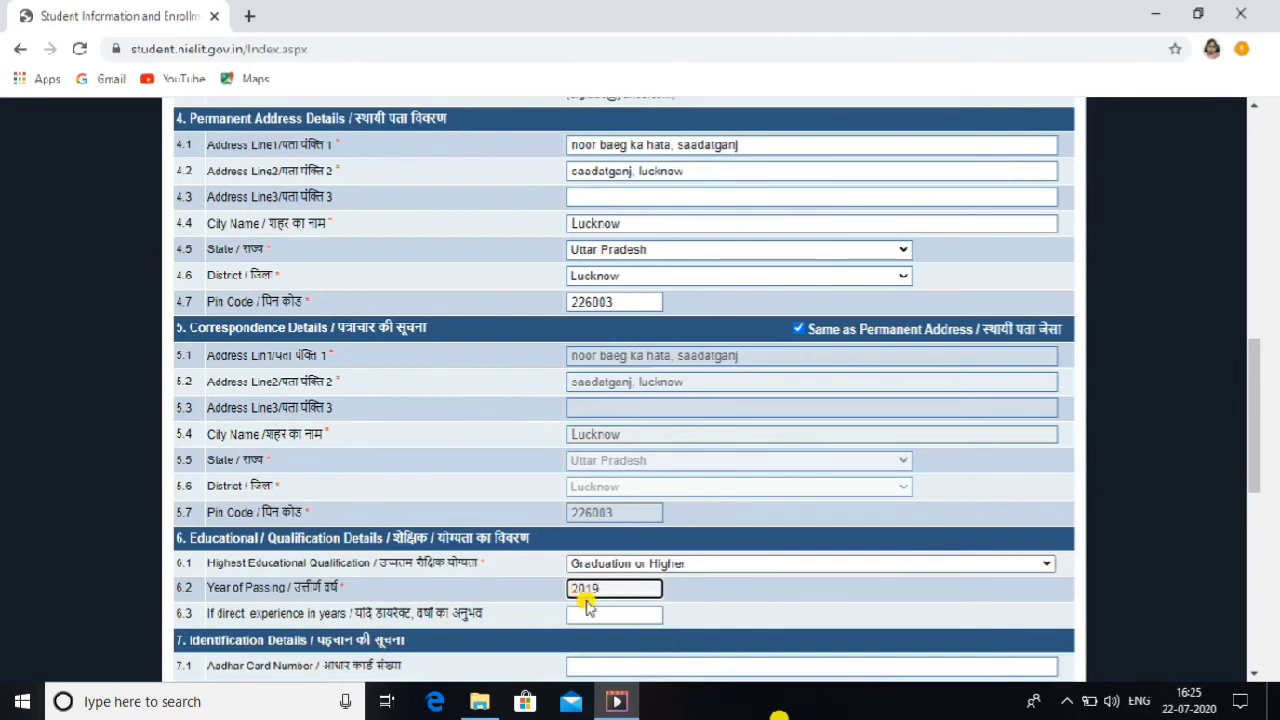
click(588, 613)
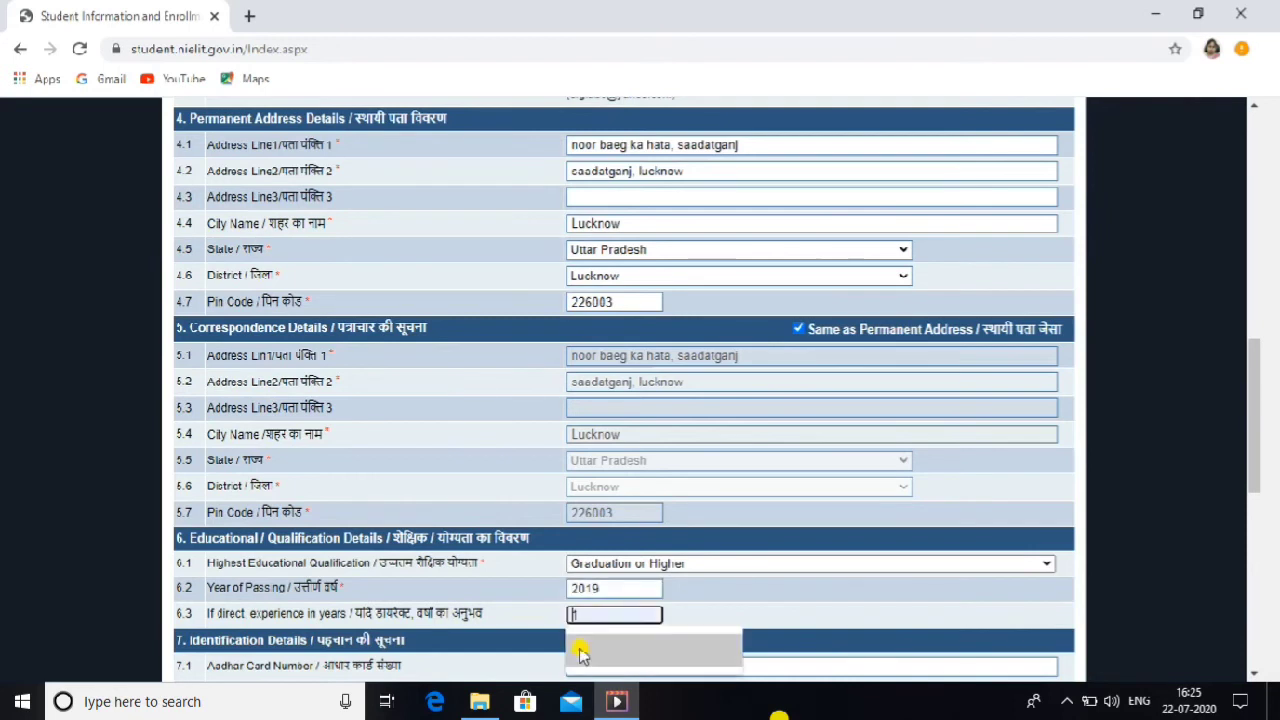
click(581, 653)
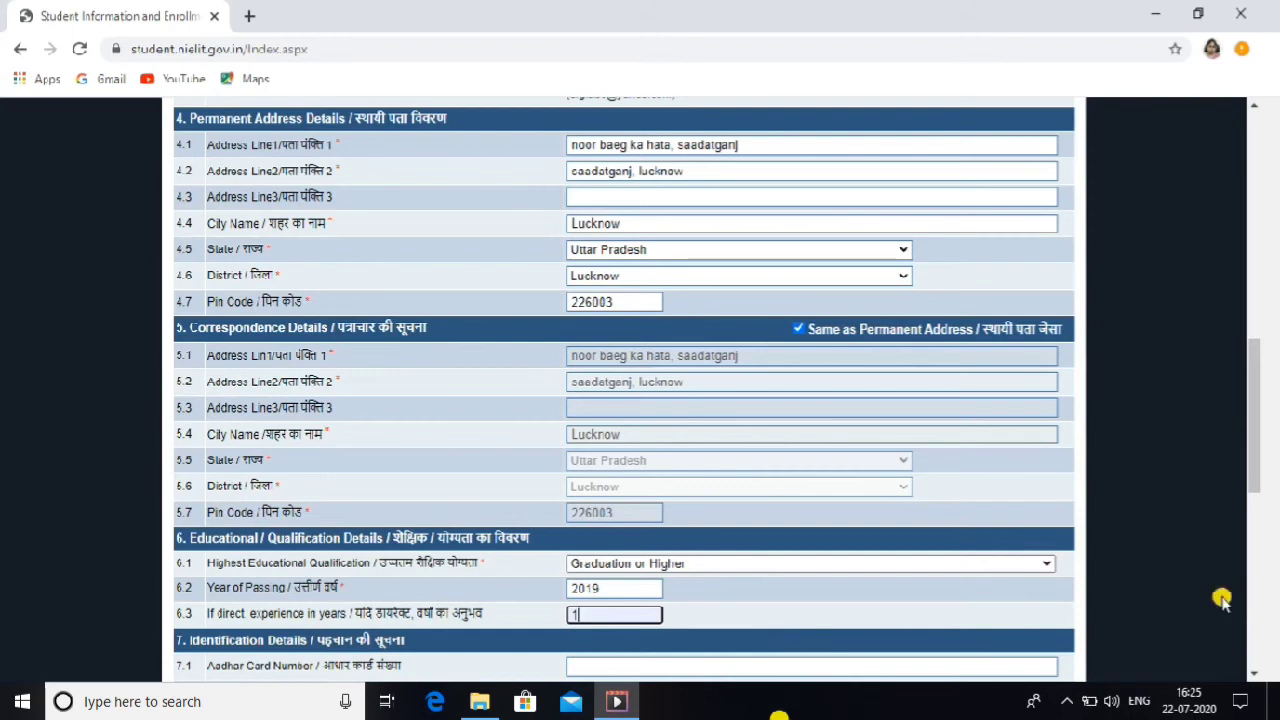
Step: Enter the applicant's Aadhar card number from the saved autofill suggestion
scroll(1254, 676, down, 2)
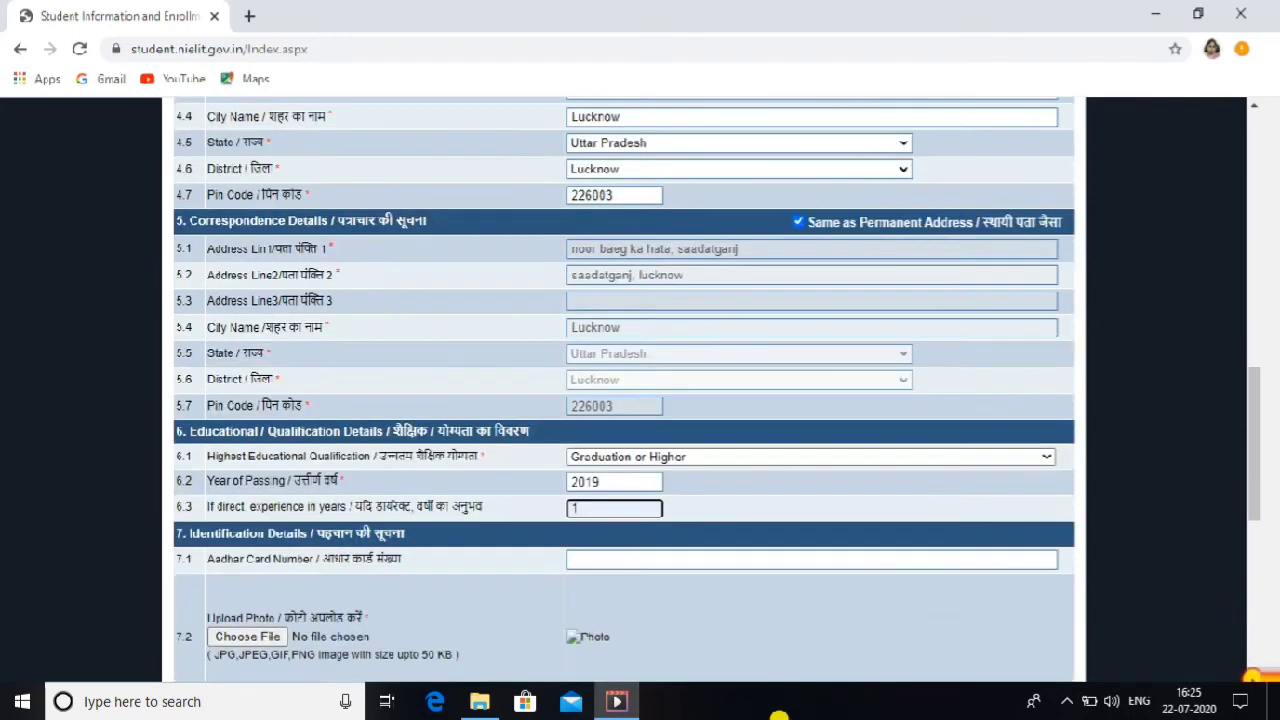
scroll(1252, 678, down, 2)
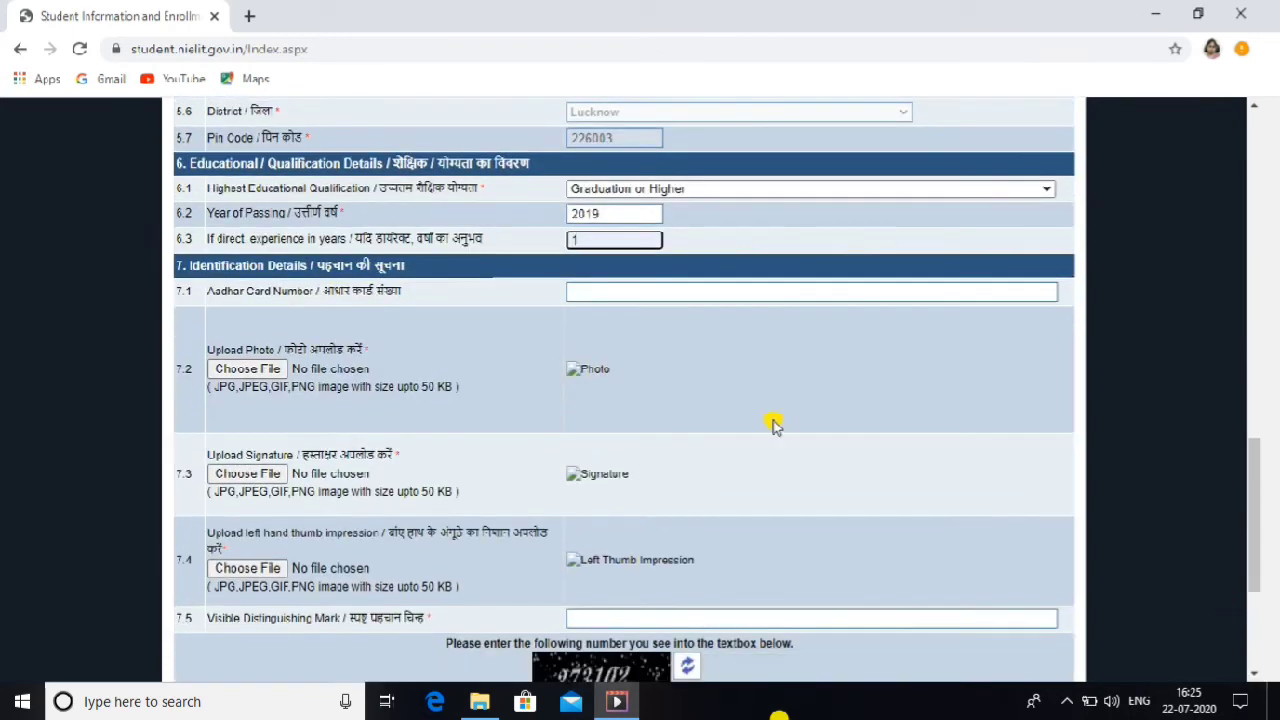
click(618, 290)
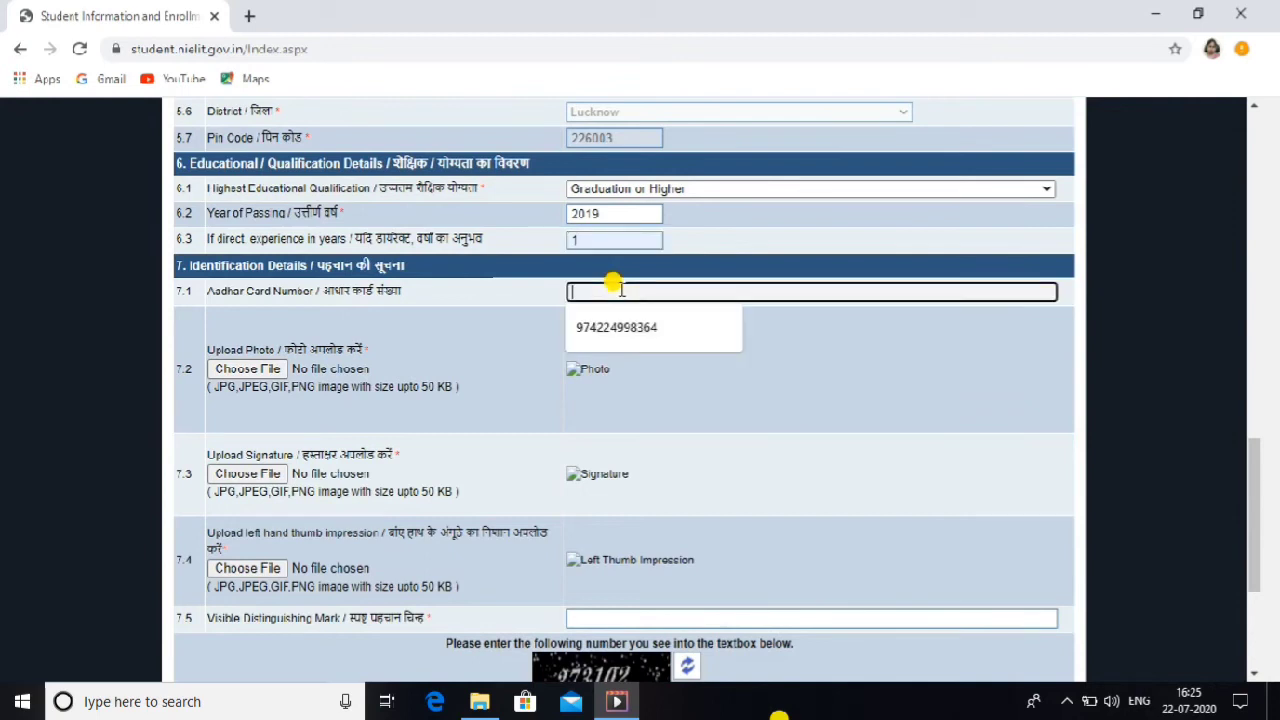
text(7)
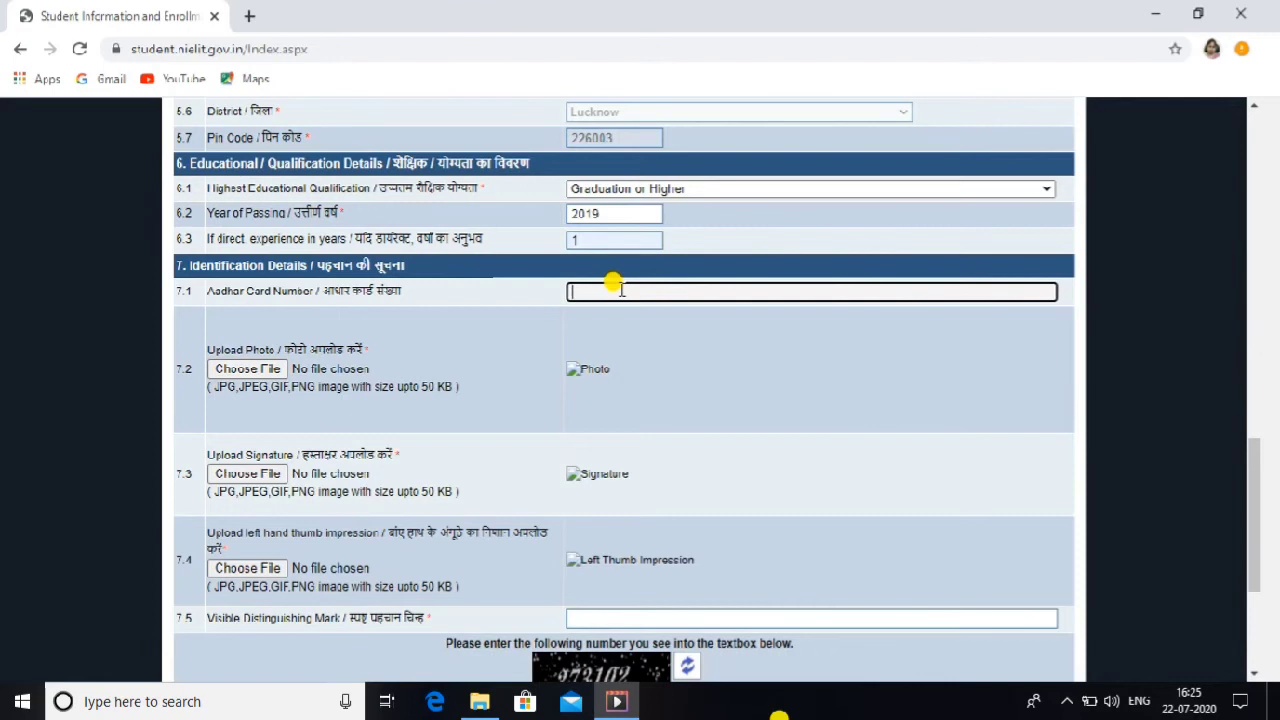
scroll(618, 290, up, 5)
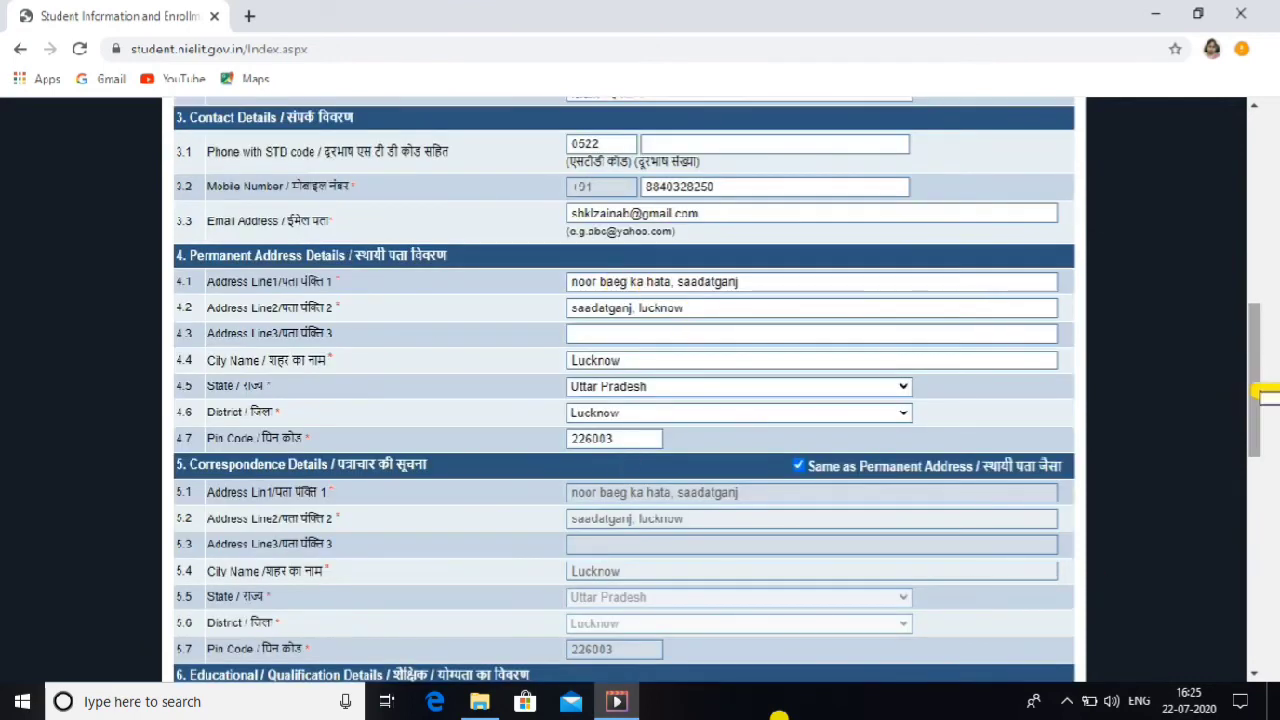
drag(1262, 392, 1265, 517)
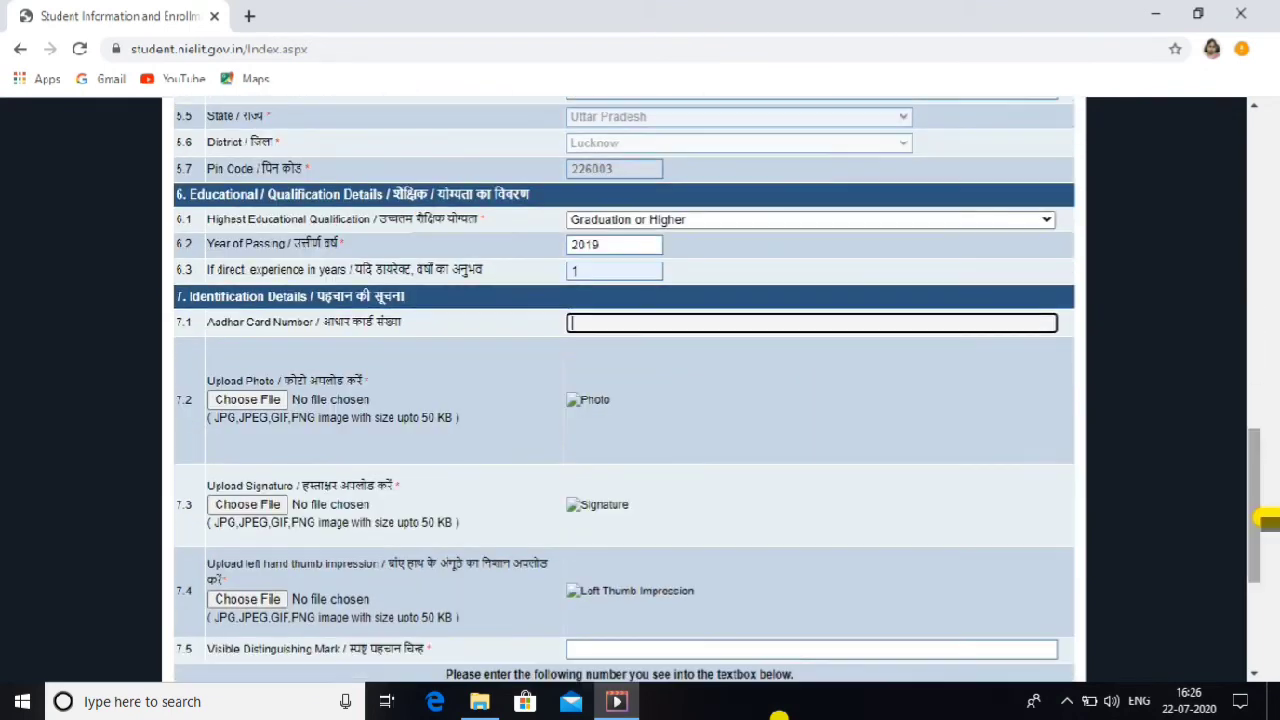
scroll(1265, 517, up, 5)
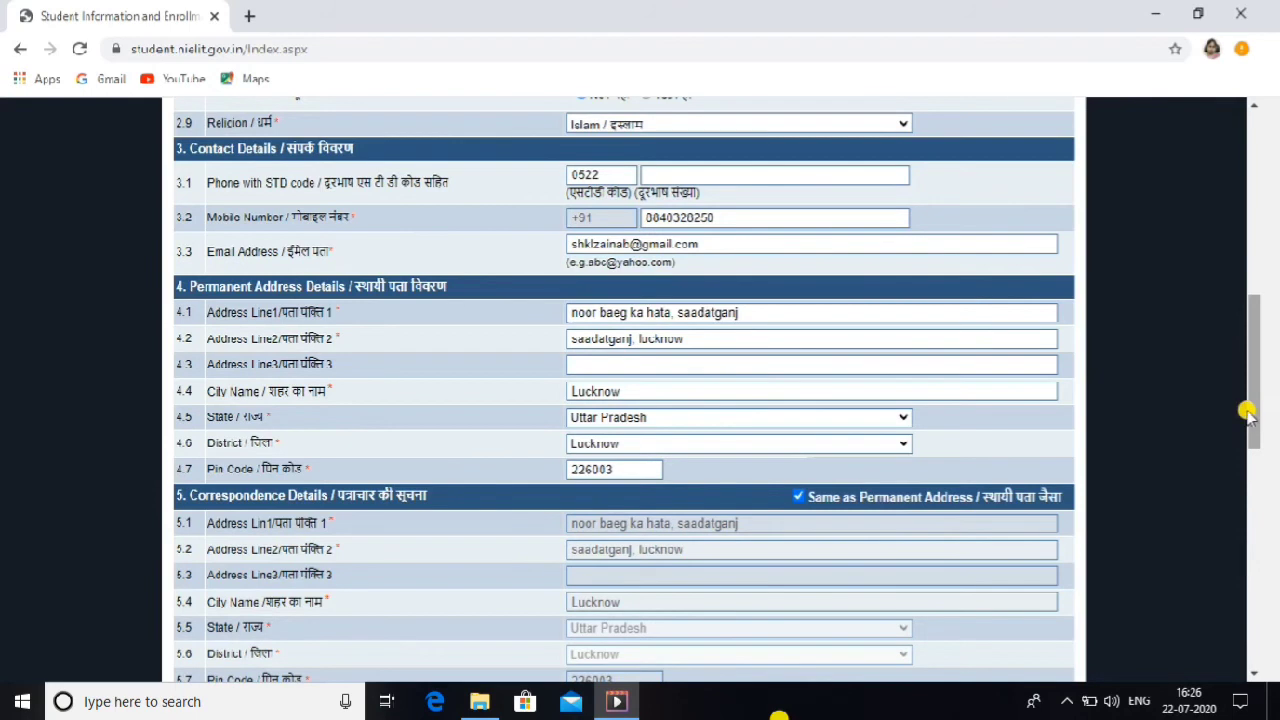
scroll(1255, 413, down, 5)
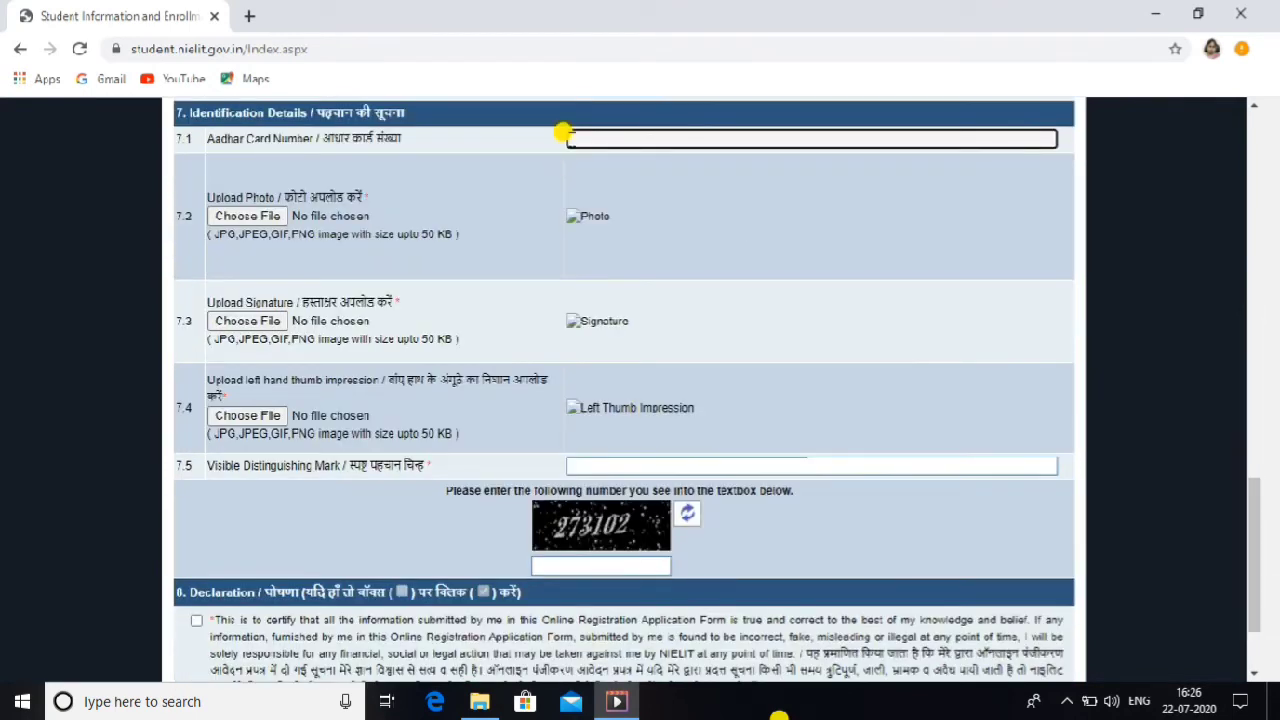
click(570, 138)
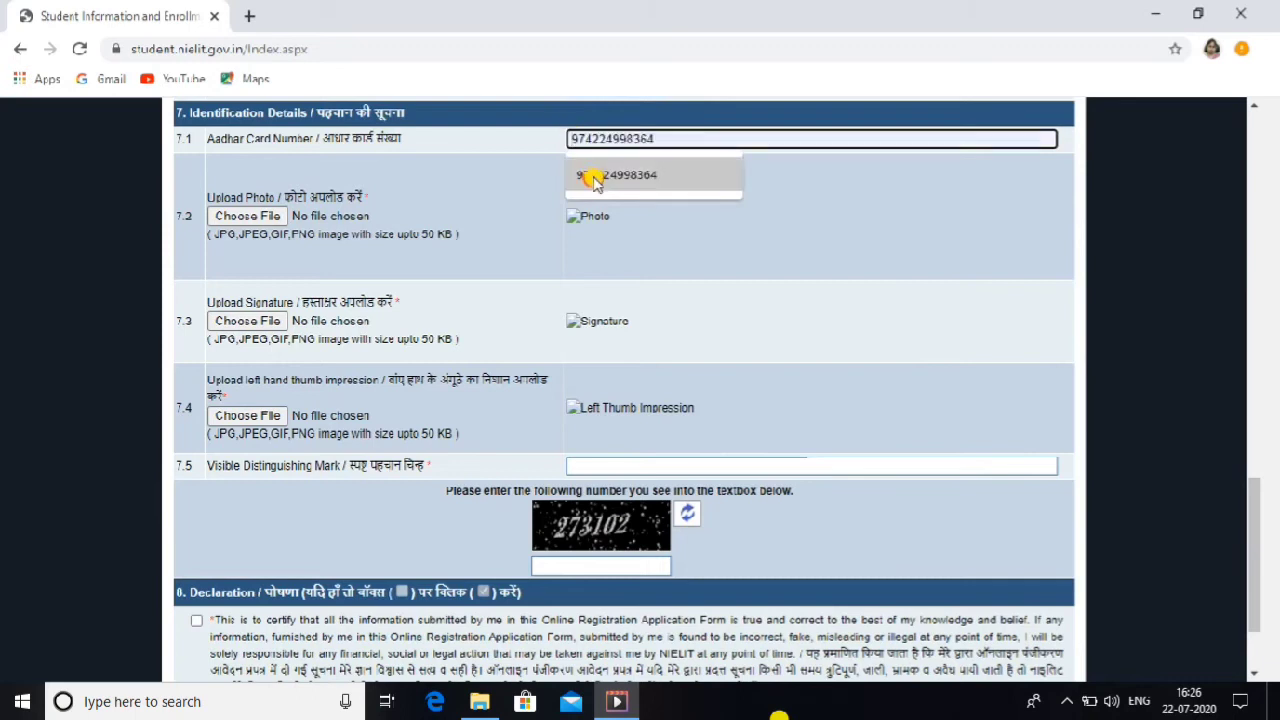
click(590, 172)
Step: Begin uploading the applicant's photo with Choose File
click(265, 217)
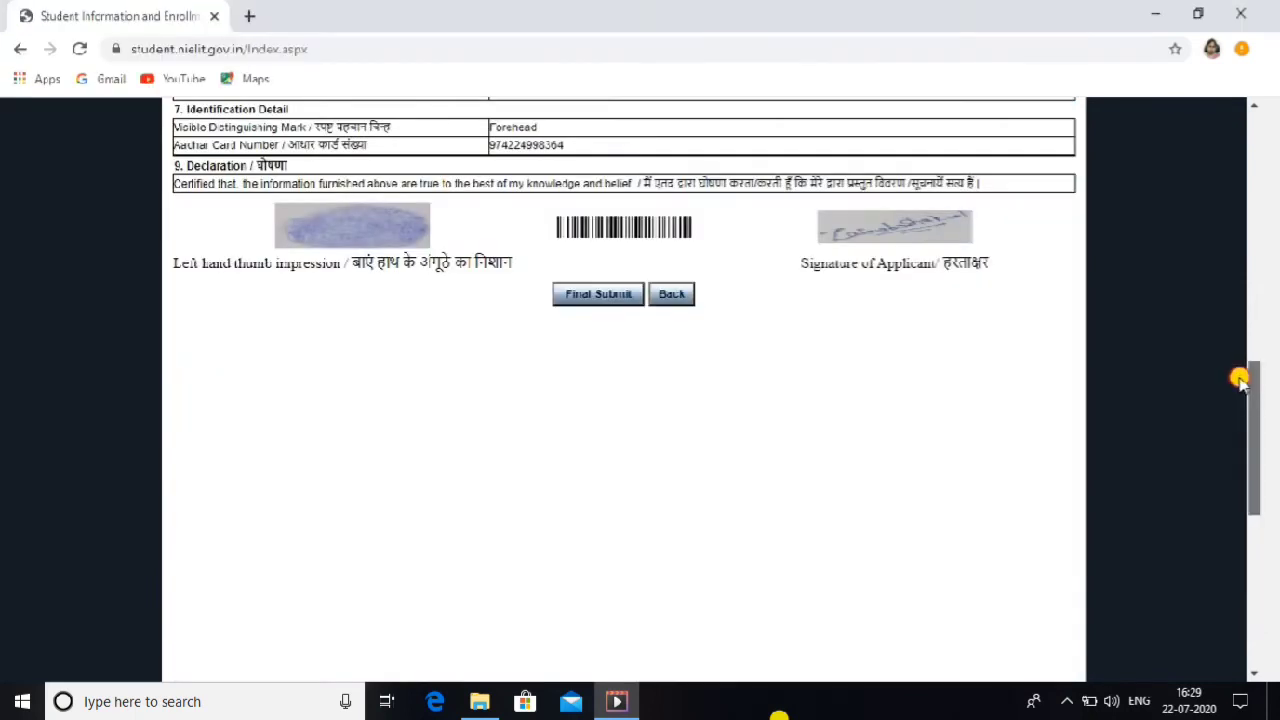
drag(1246, 380, 1213, 158)
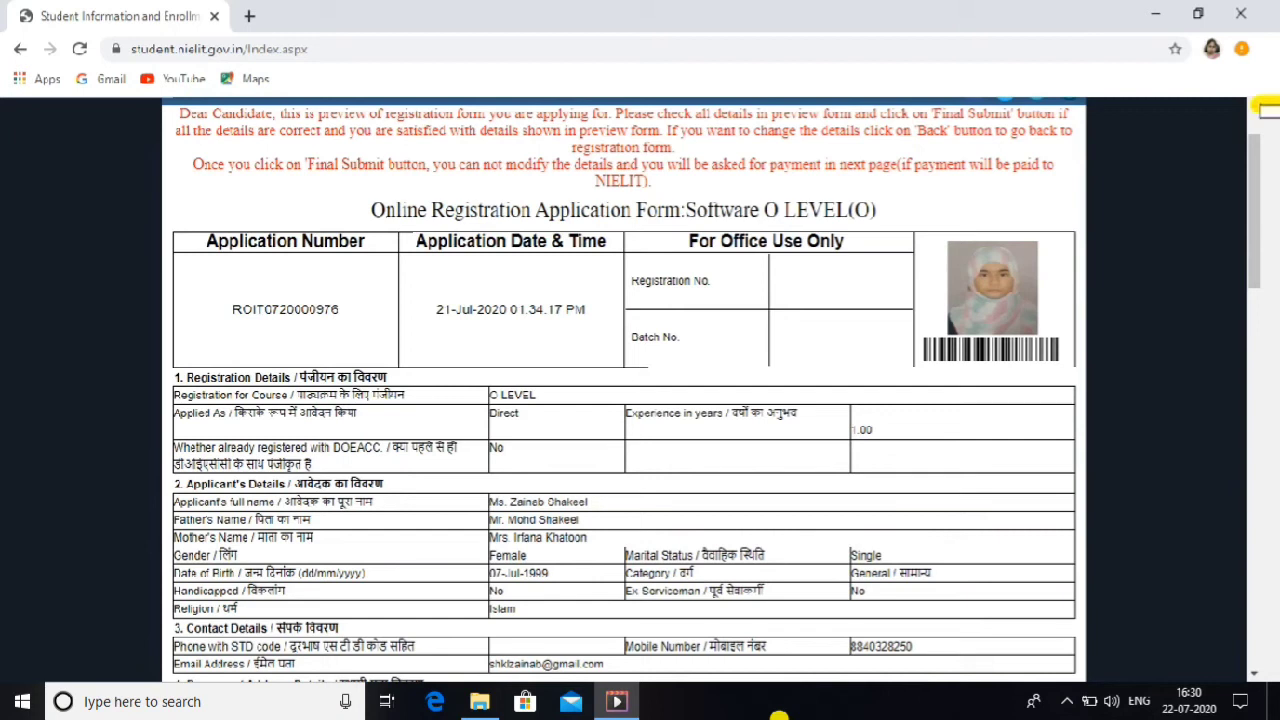
click(1255, 671)
scroll(1258, 672, down, 3)
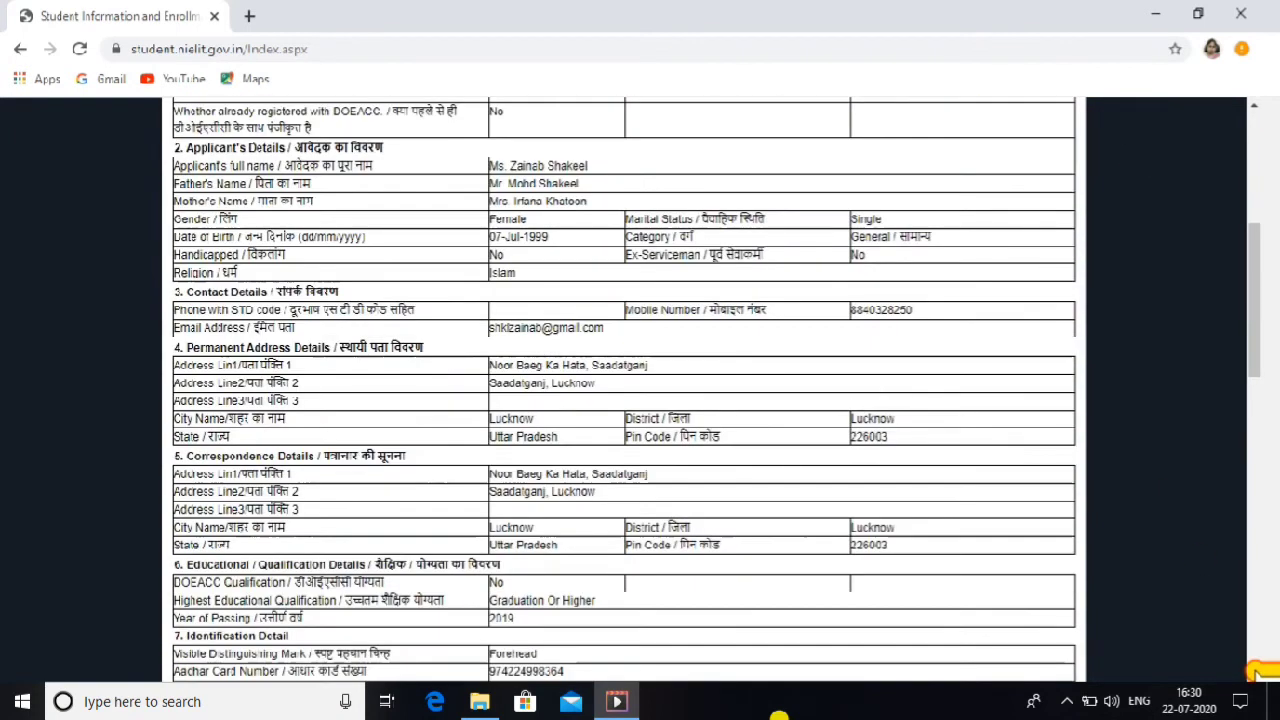
scroll(1262, 672, down, 3)
scroll(1262, 672, down, 2)
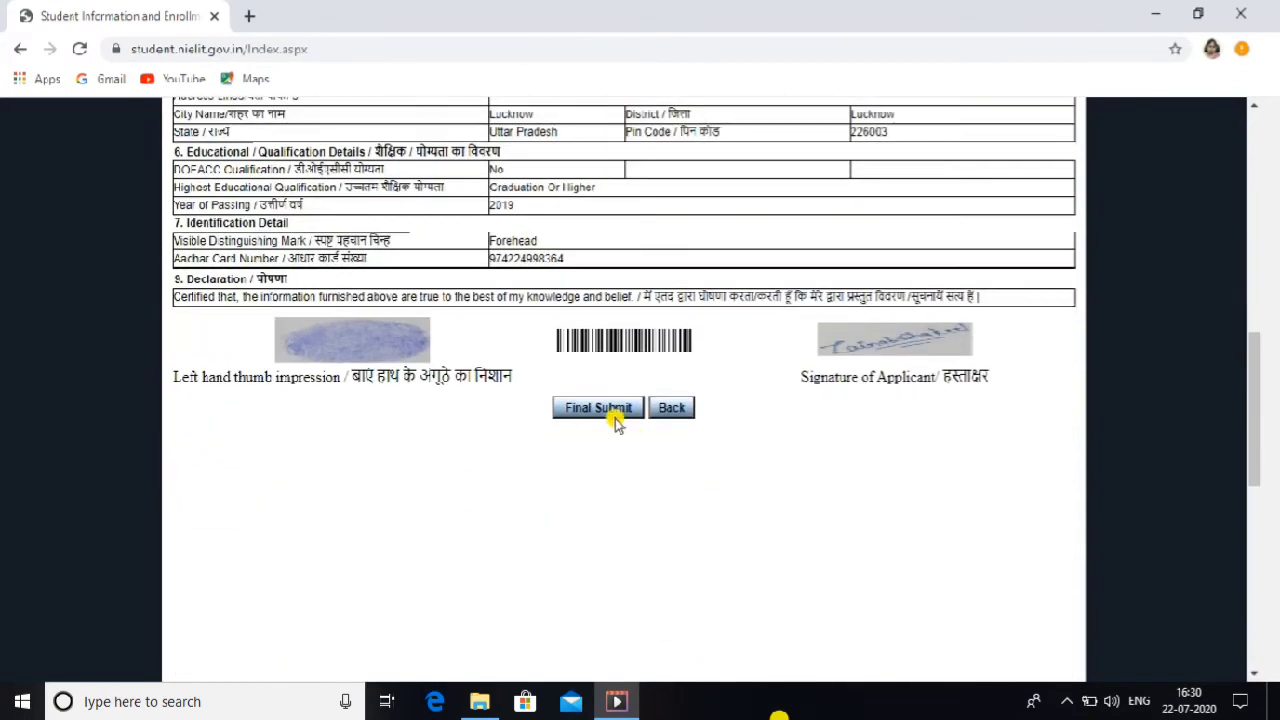
Step: Final-submit the application and review its Application Details, Payment Details and Payment Options
click(600, 409)
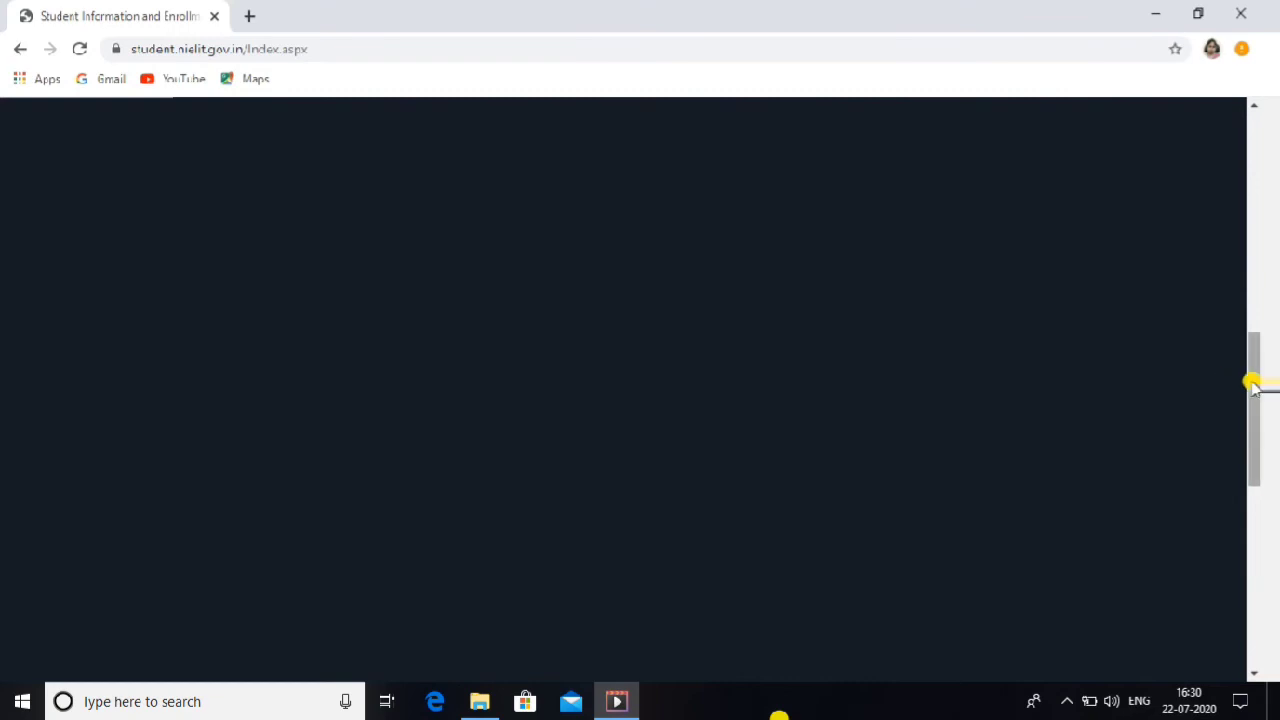
drag(1252, 385, 1240, 175)
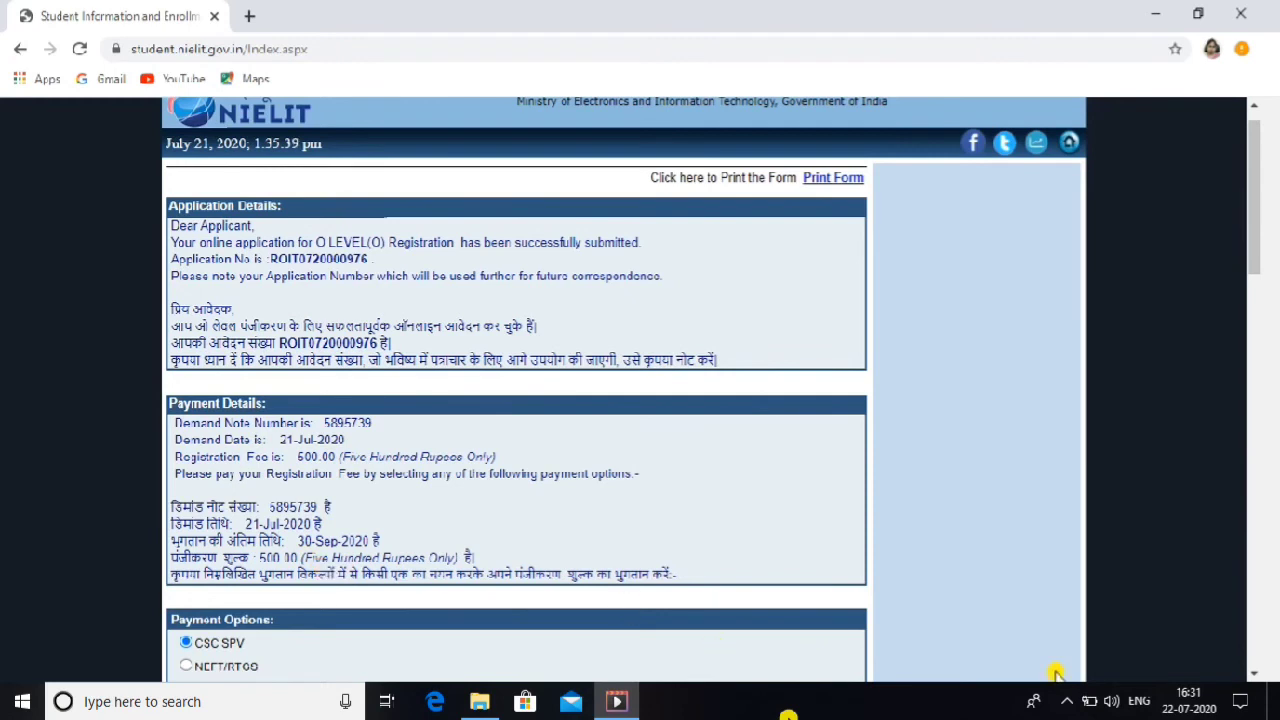
click(1254, 672)
click(1255, 672)
click(1255, 672)
click(1255, 672)
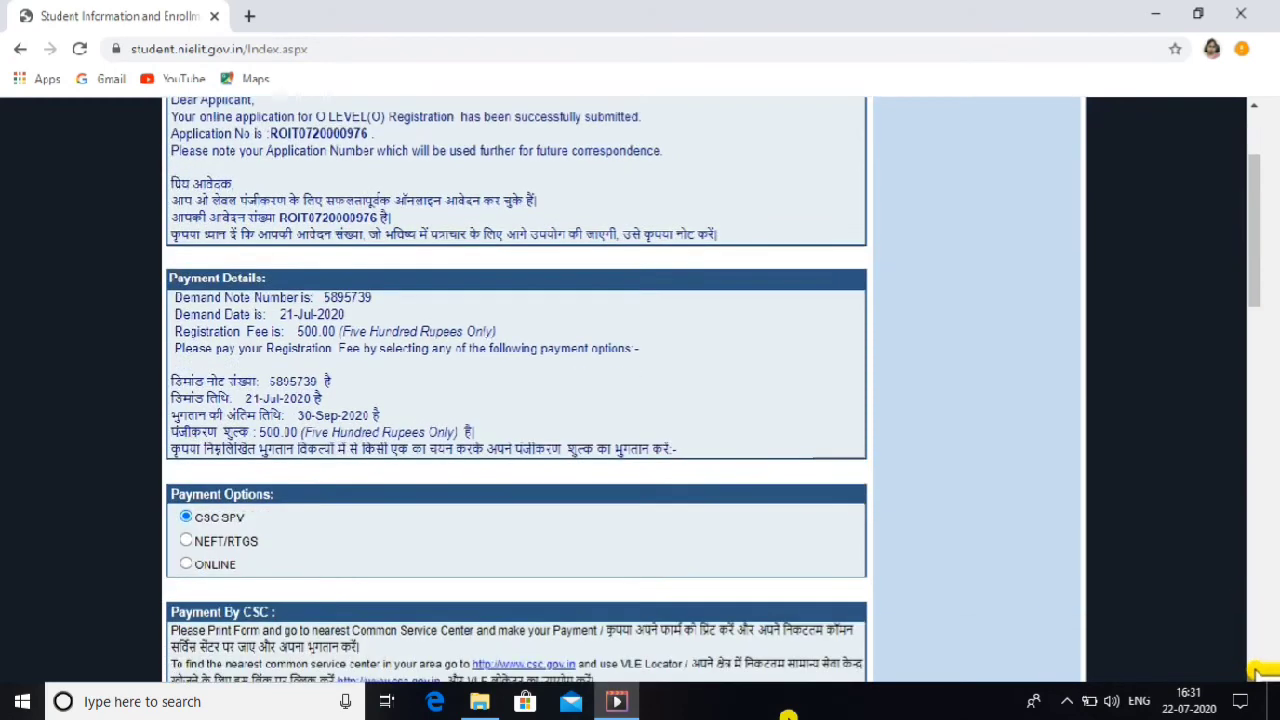
click(1255, 672)
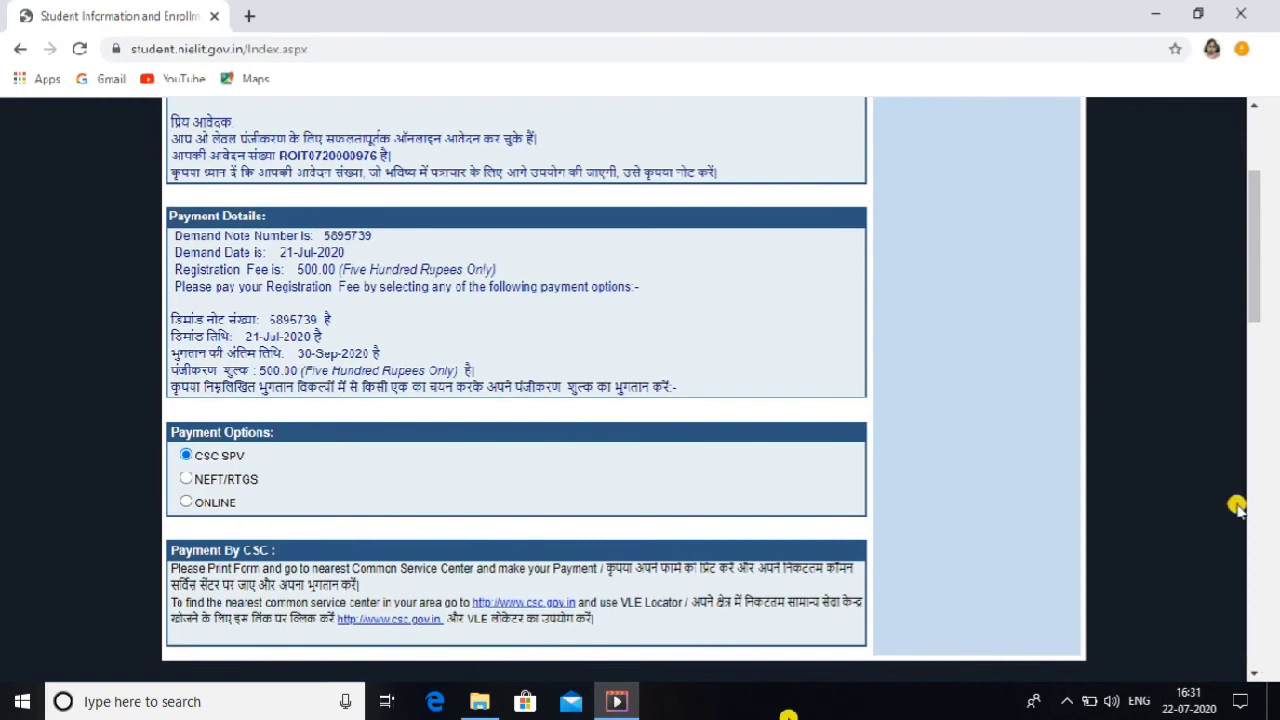
drag(1262, 285, 1262, 198)
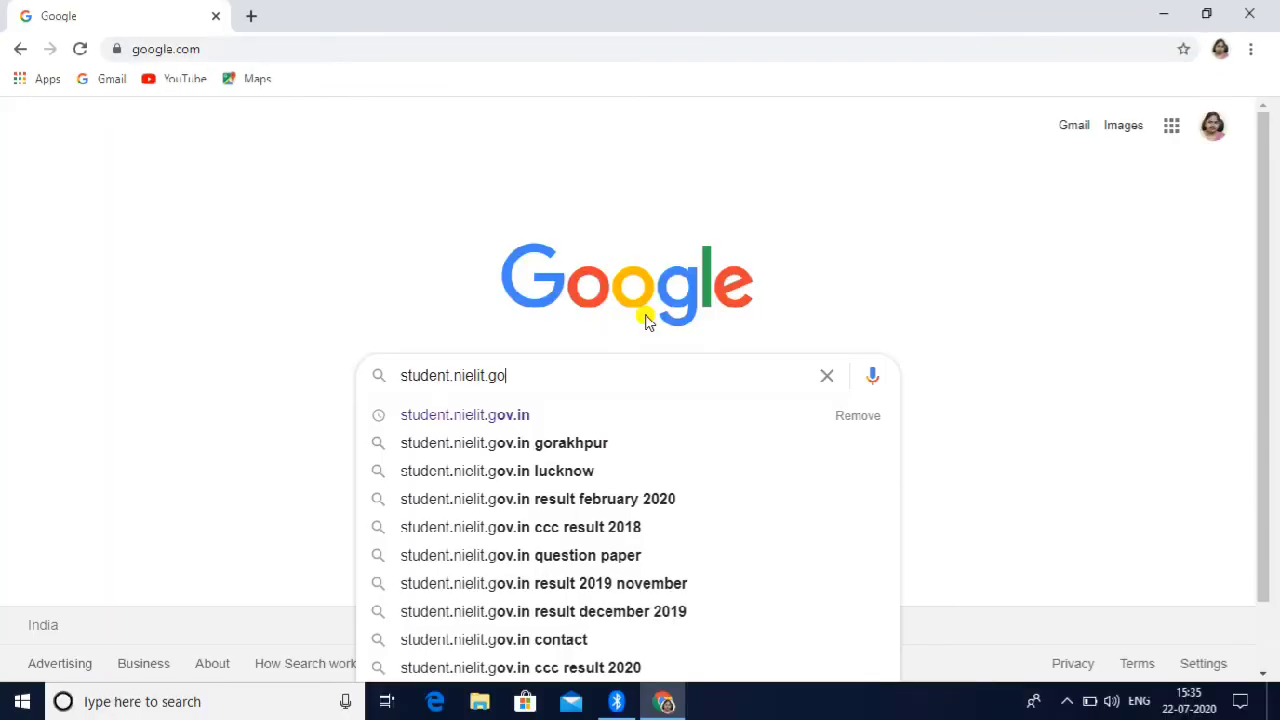
Step: Search Google for student.nielit.gov.in and open the 'Student Information and Enrollment System, NIELIT' result
text(v.in)
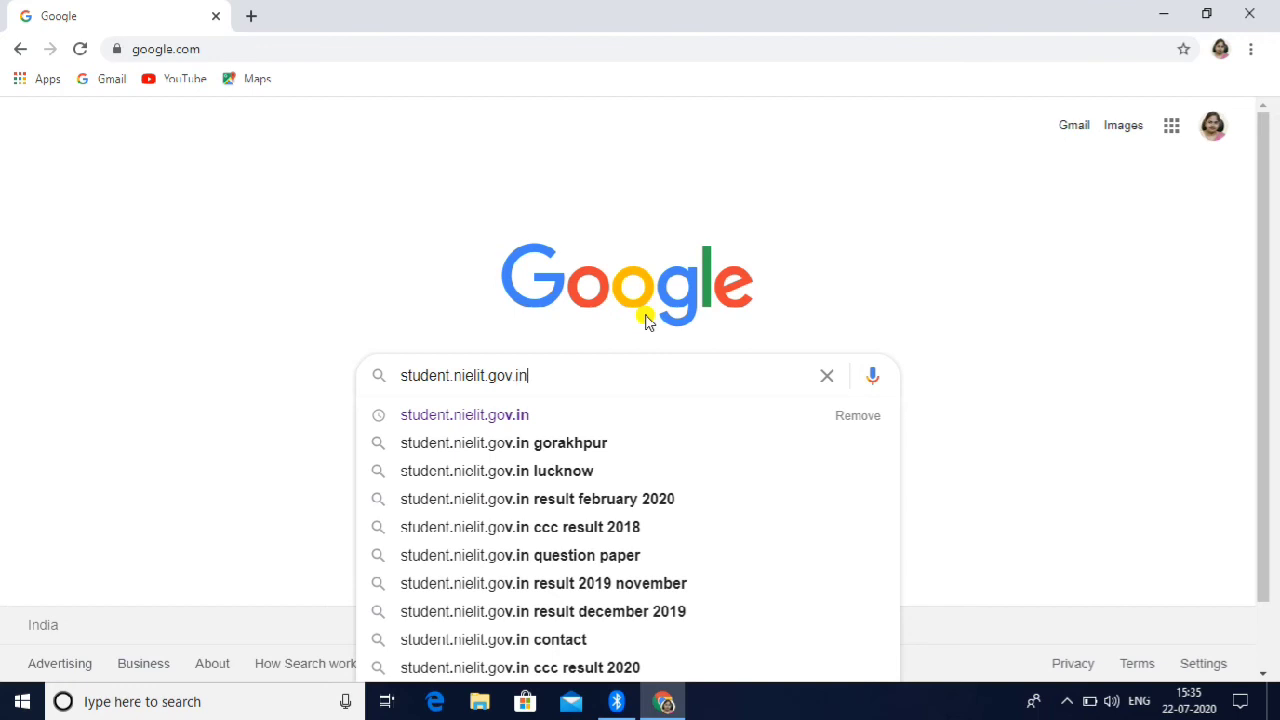
key(Return)
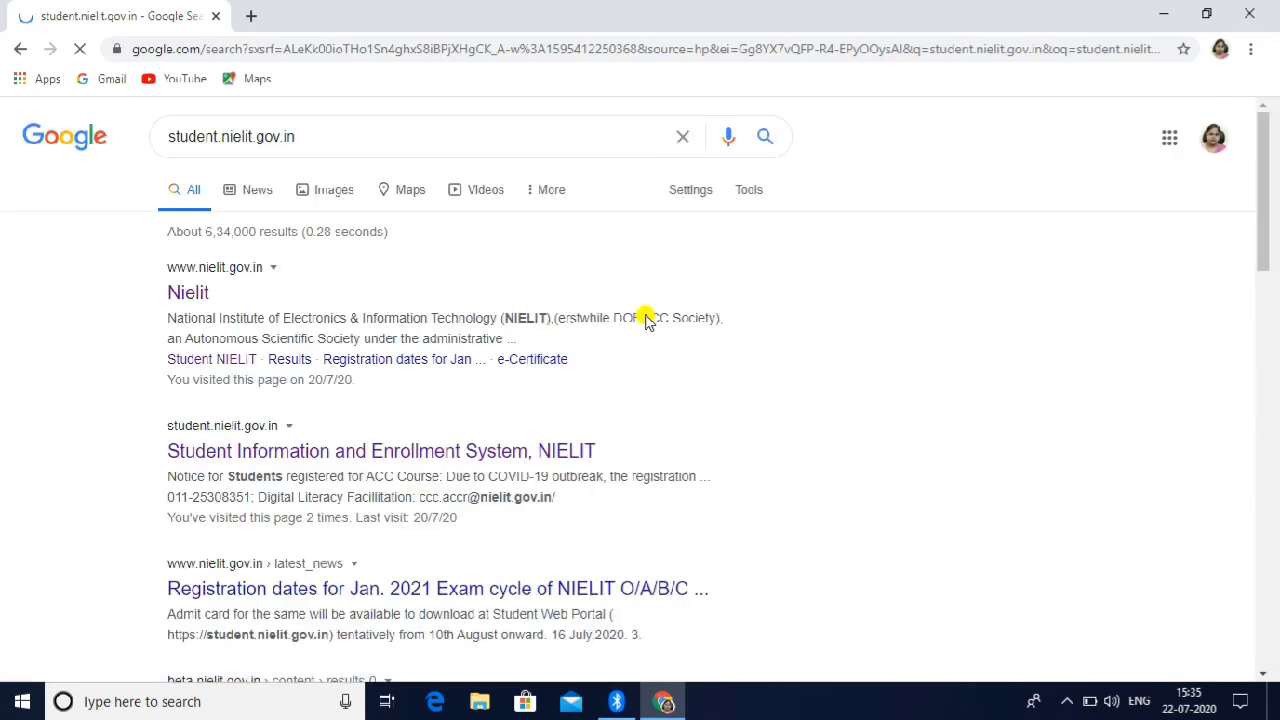
click(300, 458)
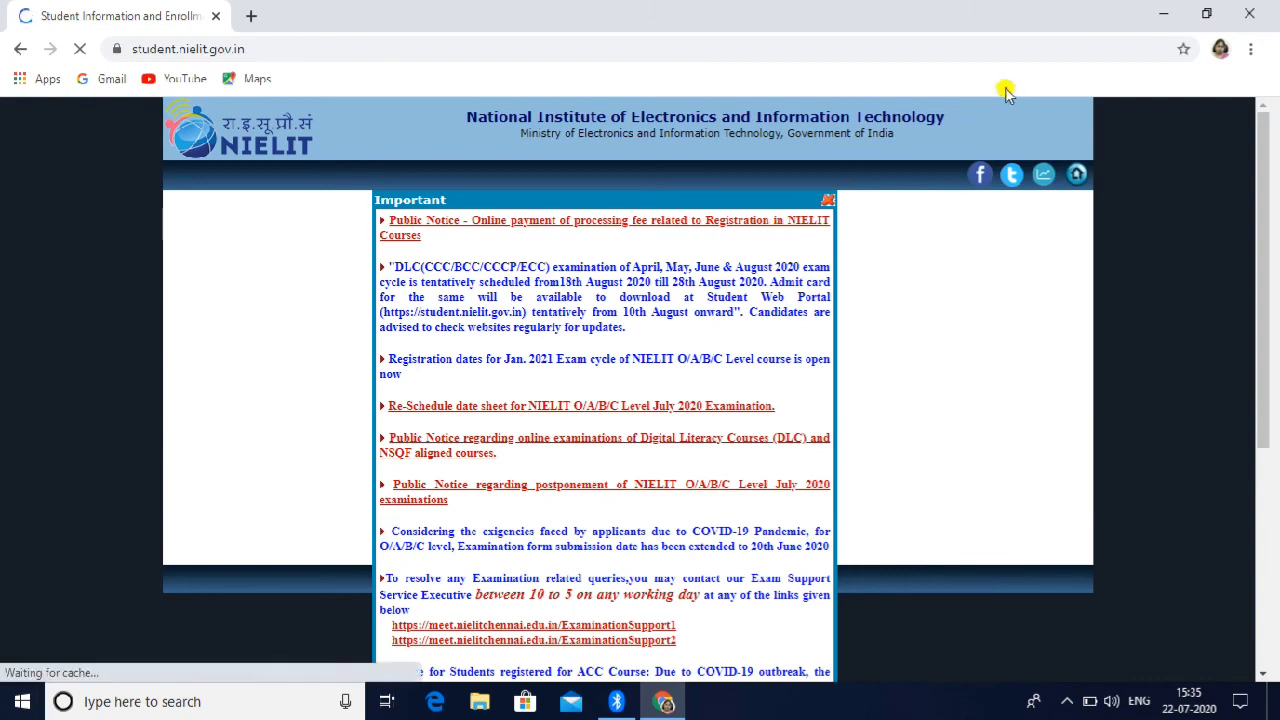
Step: Dismiss the Important notices popup and scroll down the portal homepage
click(828, 203)
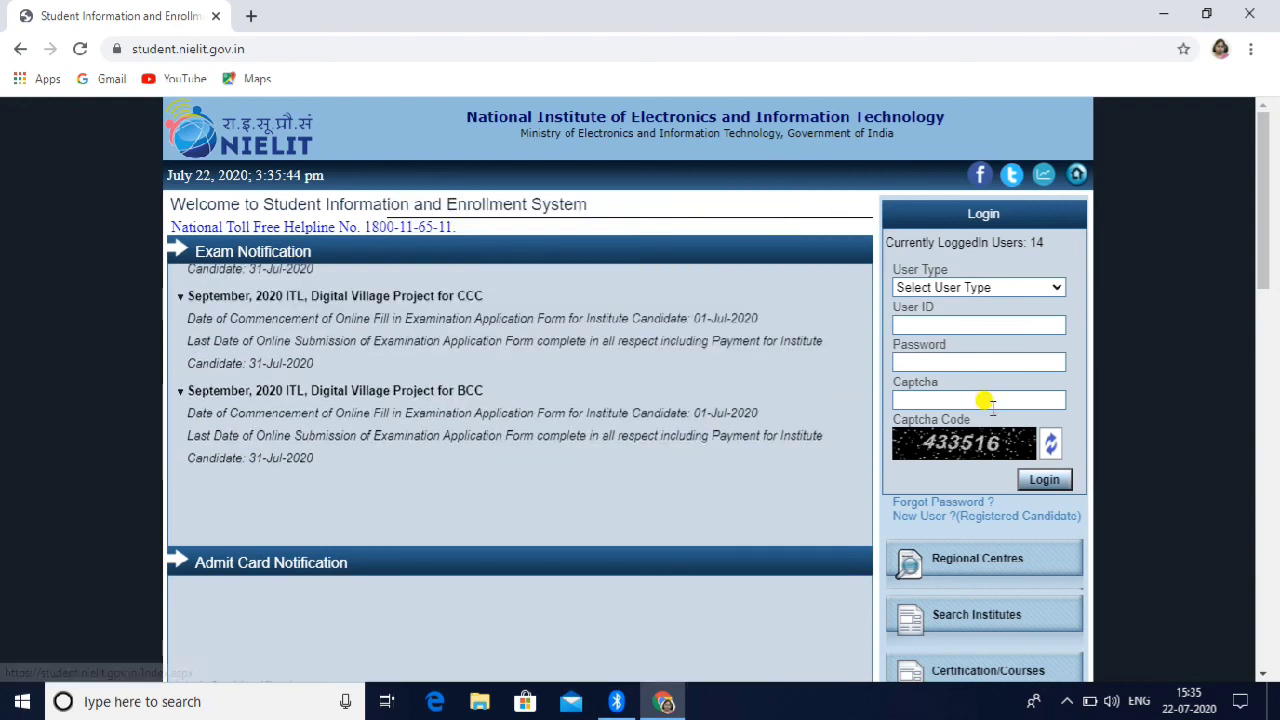
click(1262, 674)
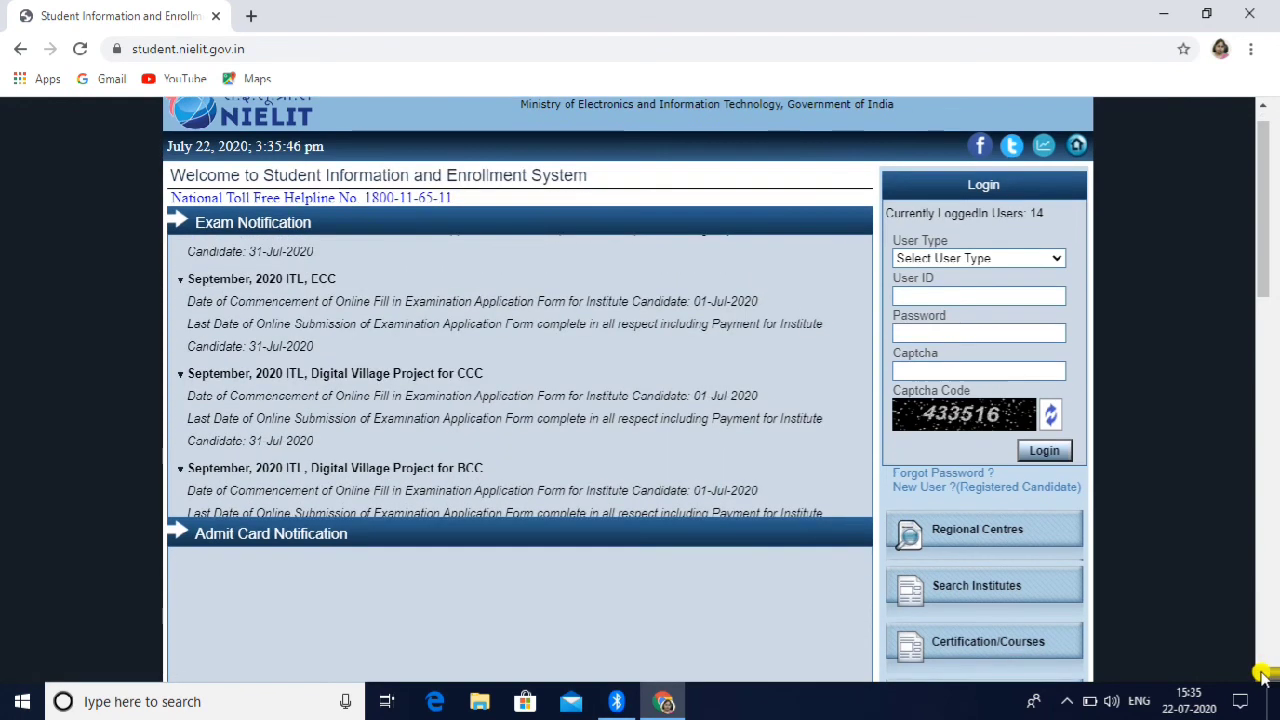
scroll(1262, 674, down, 3)
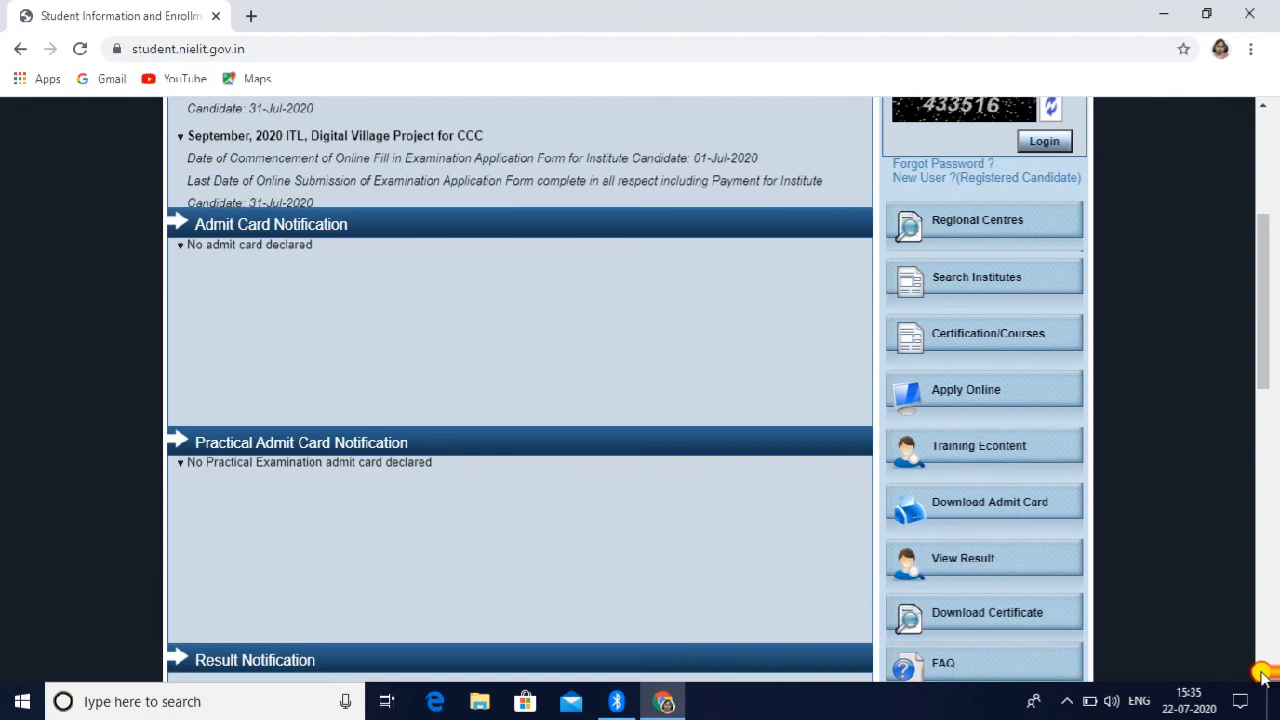
click(1262, 674)
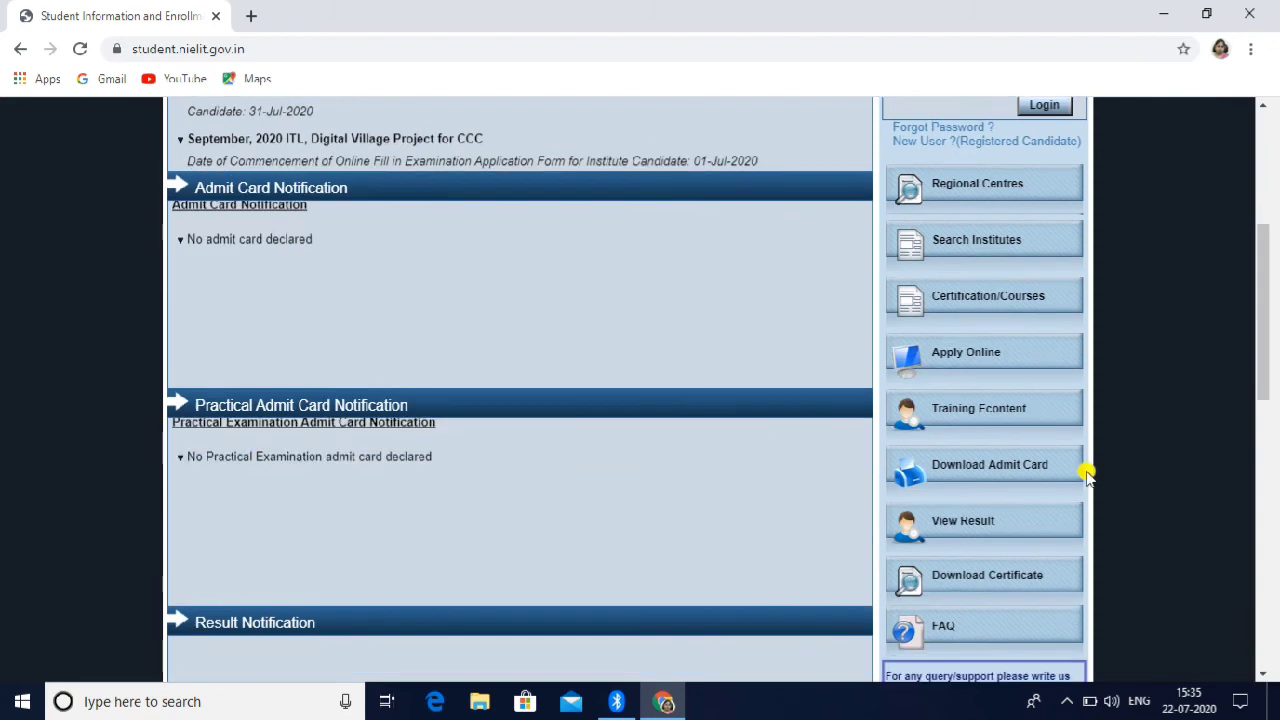
Step: Open Certification/Courses, go to the O LEVEL page under Information Technology, then return
click(956, 294)
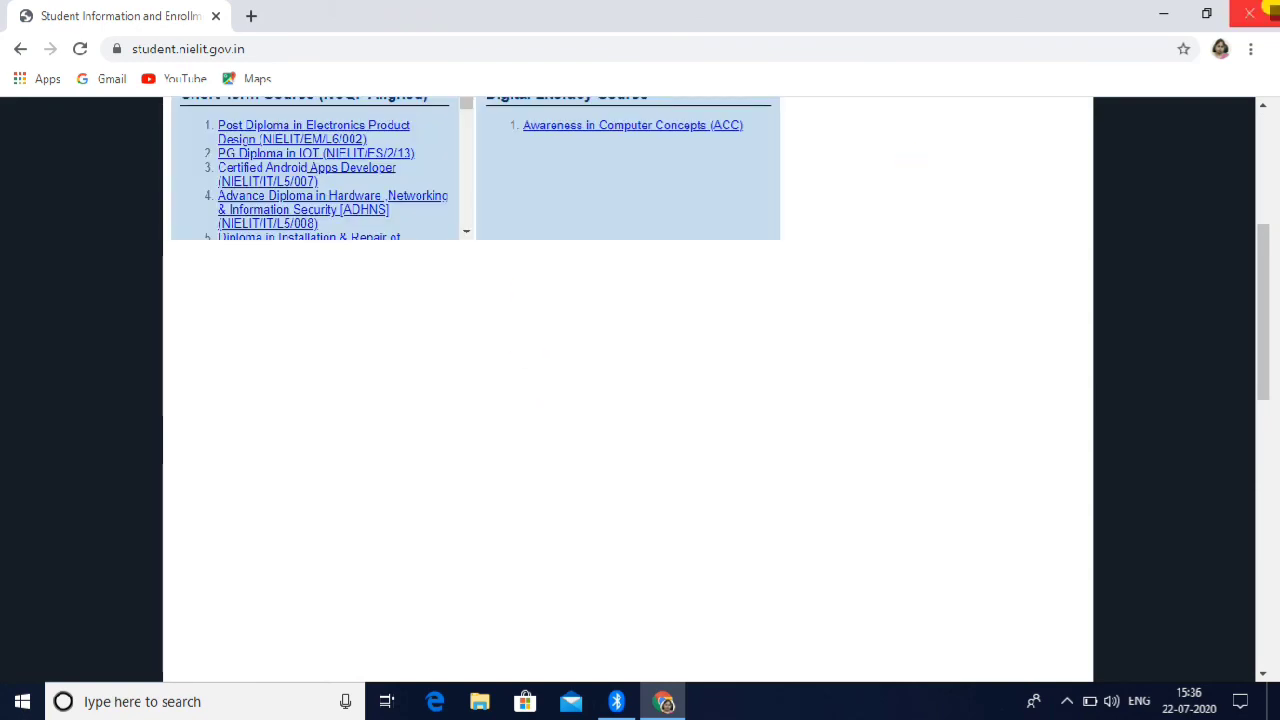
scroll(1262, 108, up, 2)
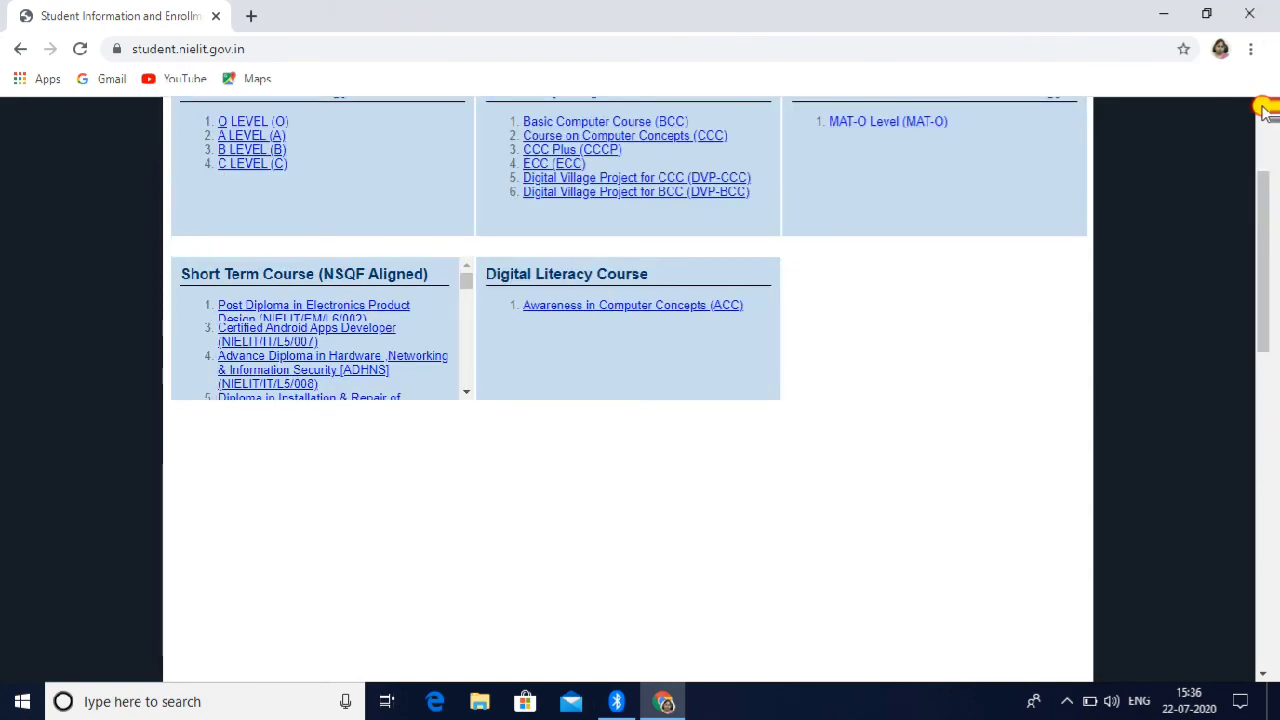
scroll(900, 160, up, 1)
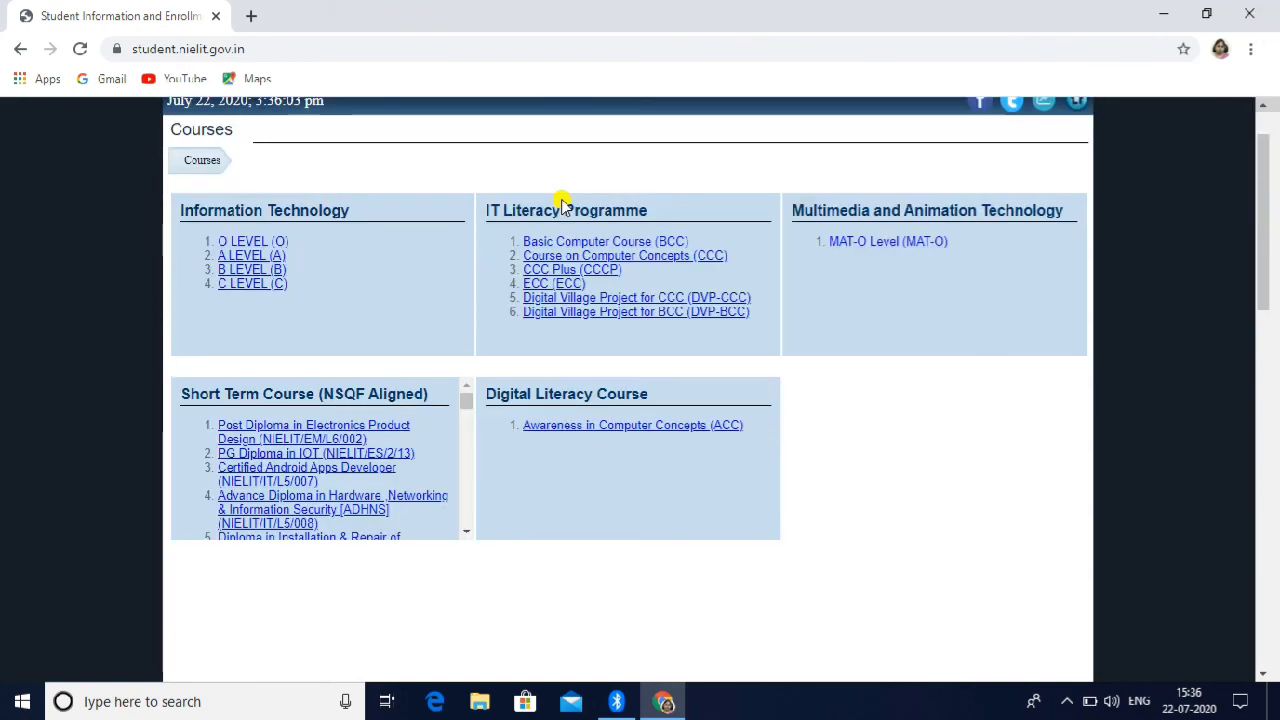
click(259, 245)
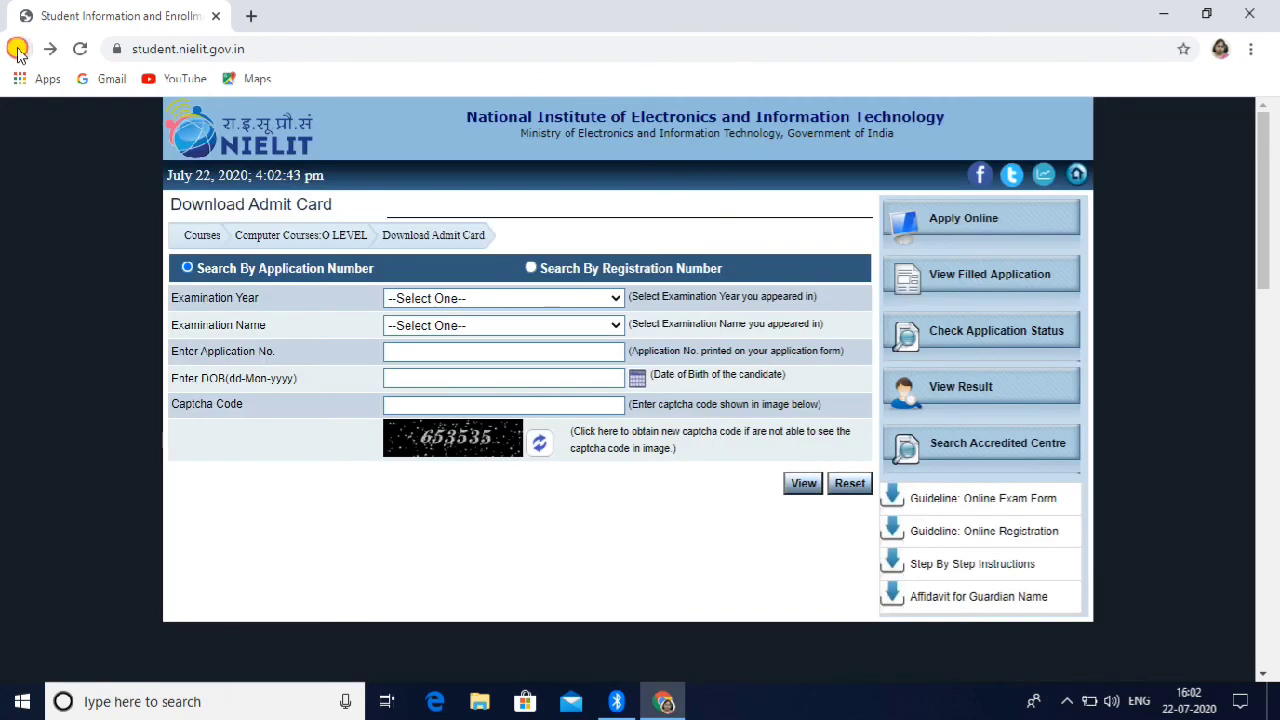
click(19, 49)
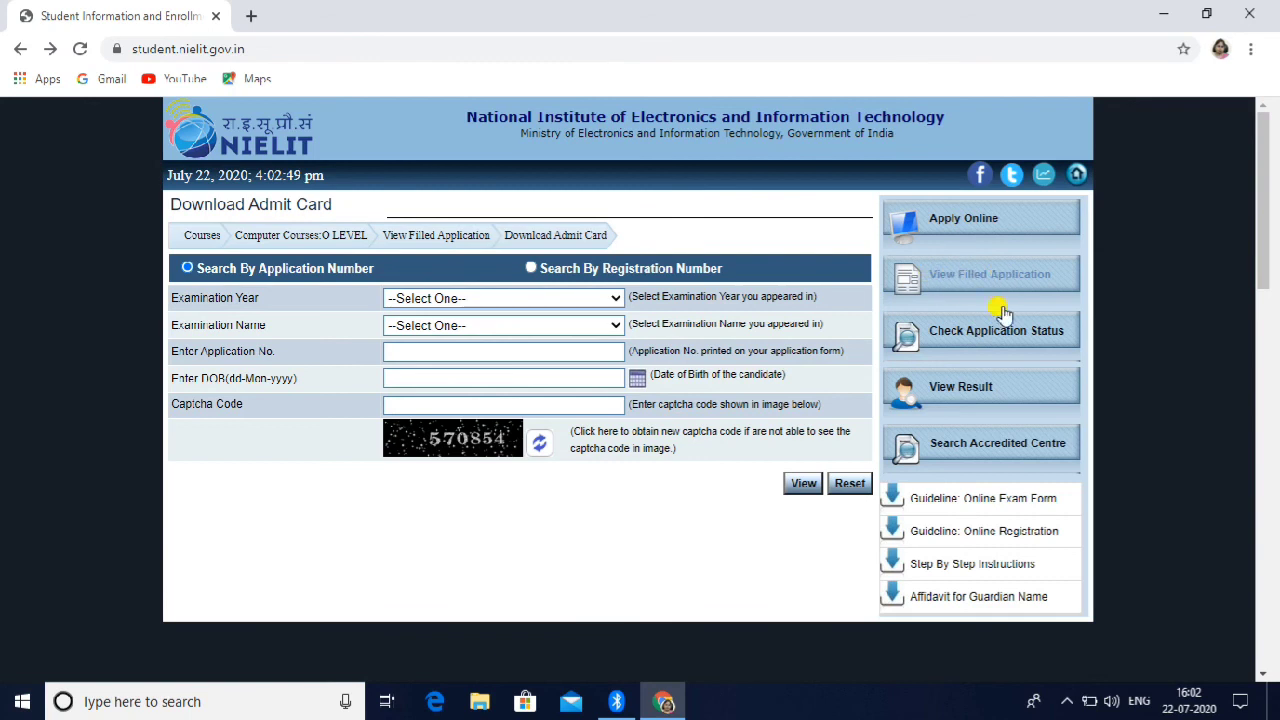
Step: In View Filled Application, enter the saved application number, date of birth and captcha, then view the form
click(932, 281)
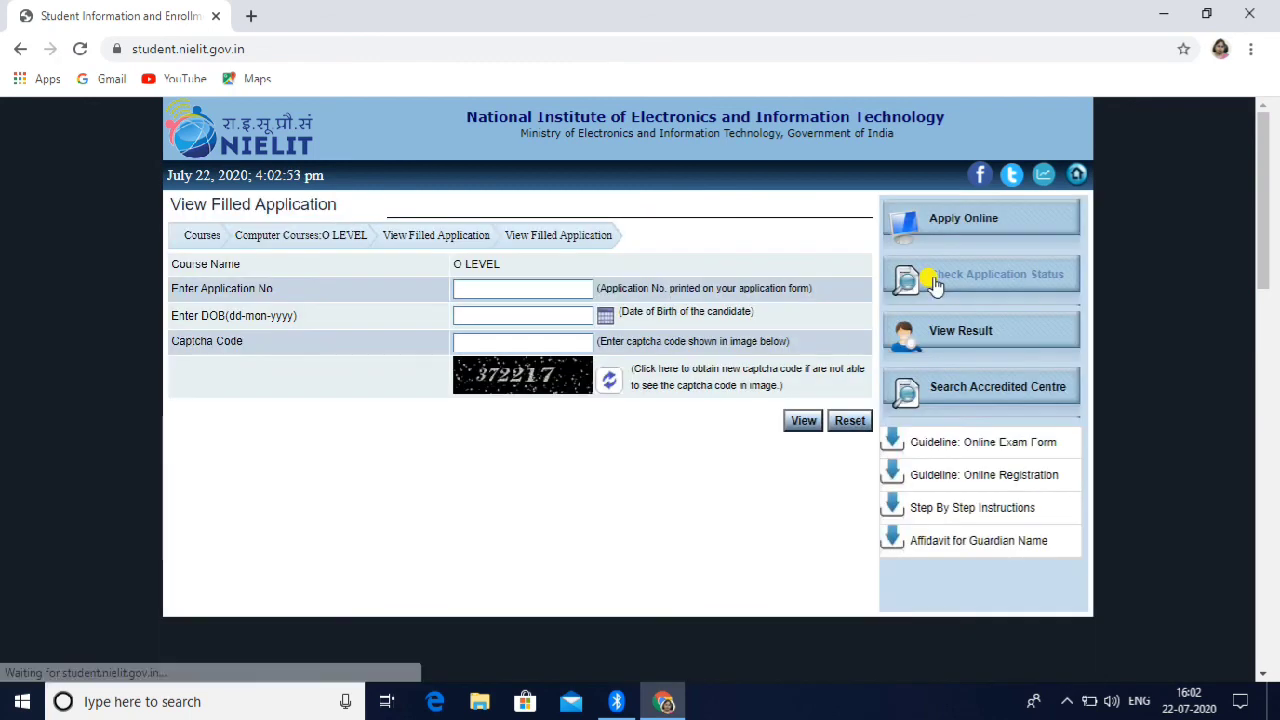
click(487, 286)
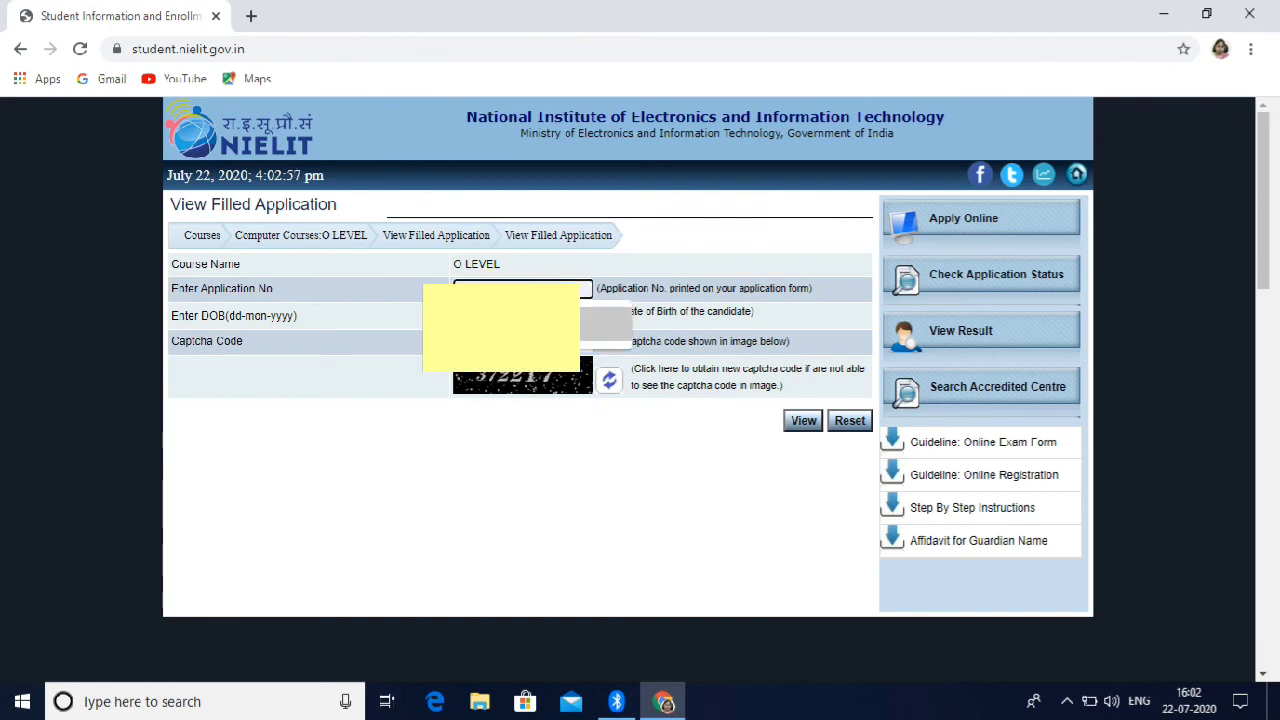
click(505, 323)
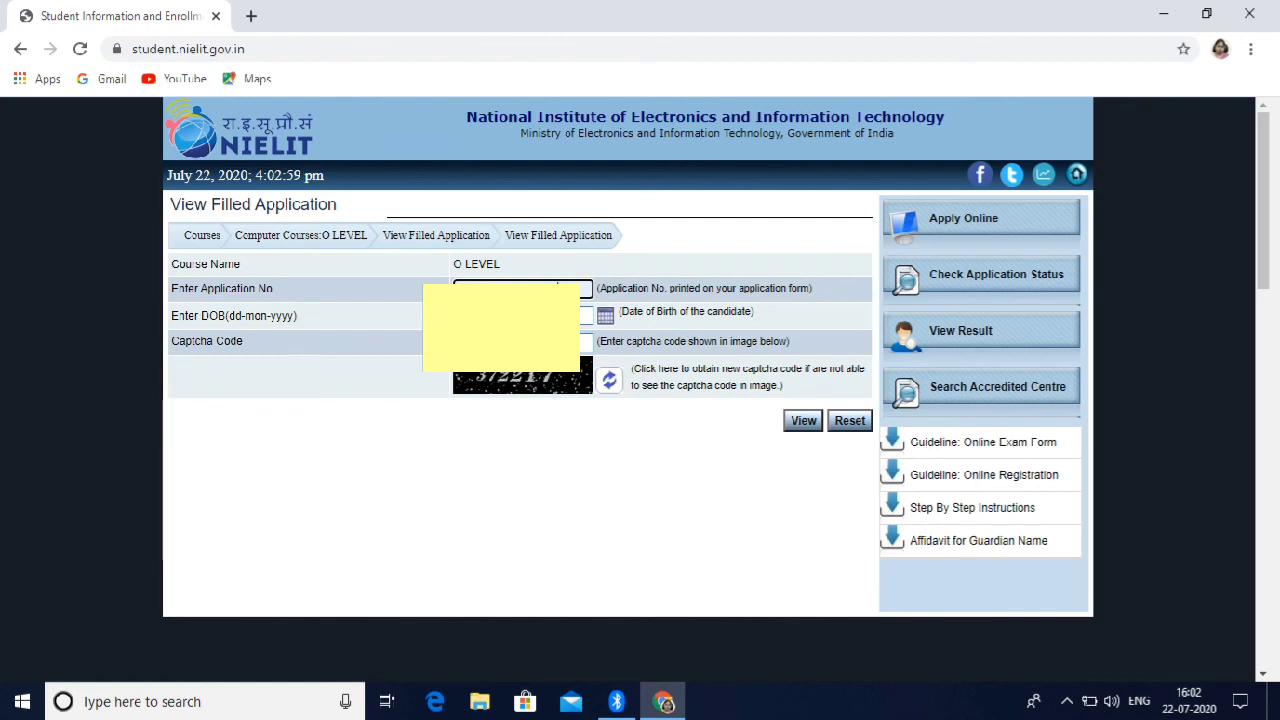
click(557, 315)
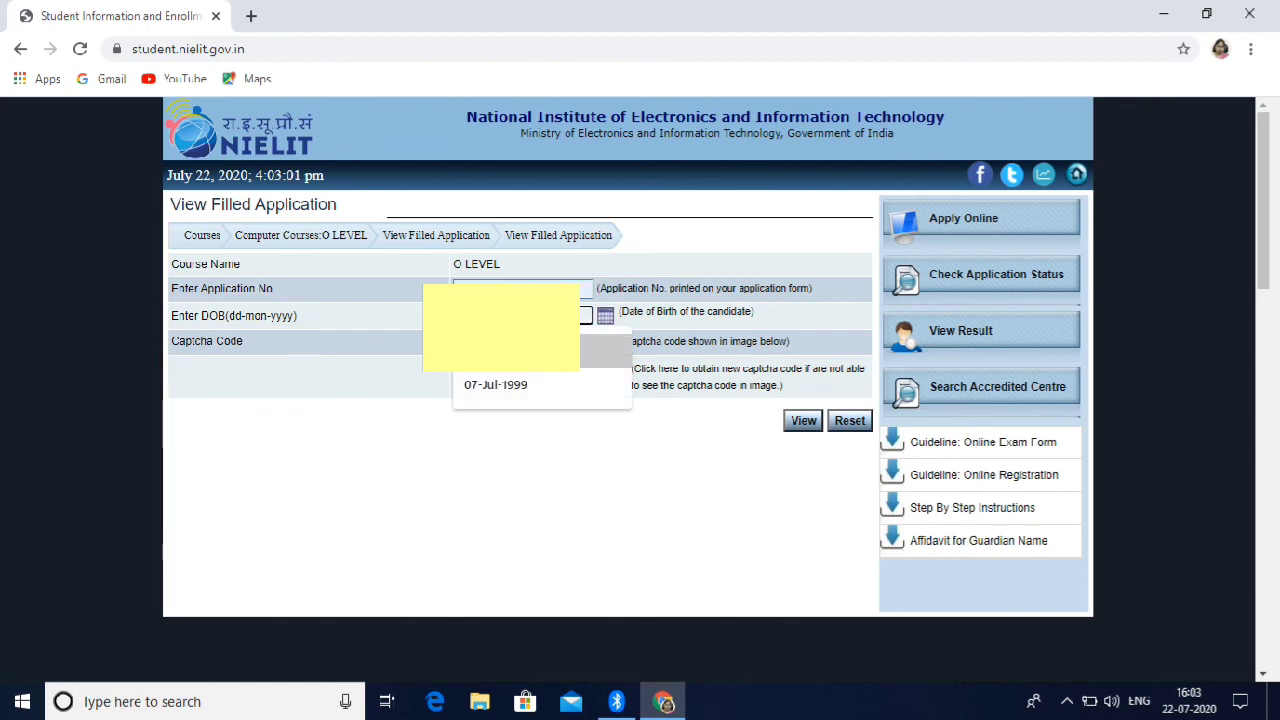
click(540, 350)
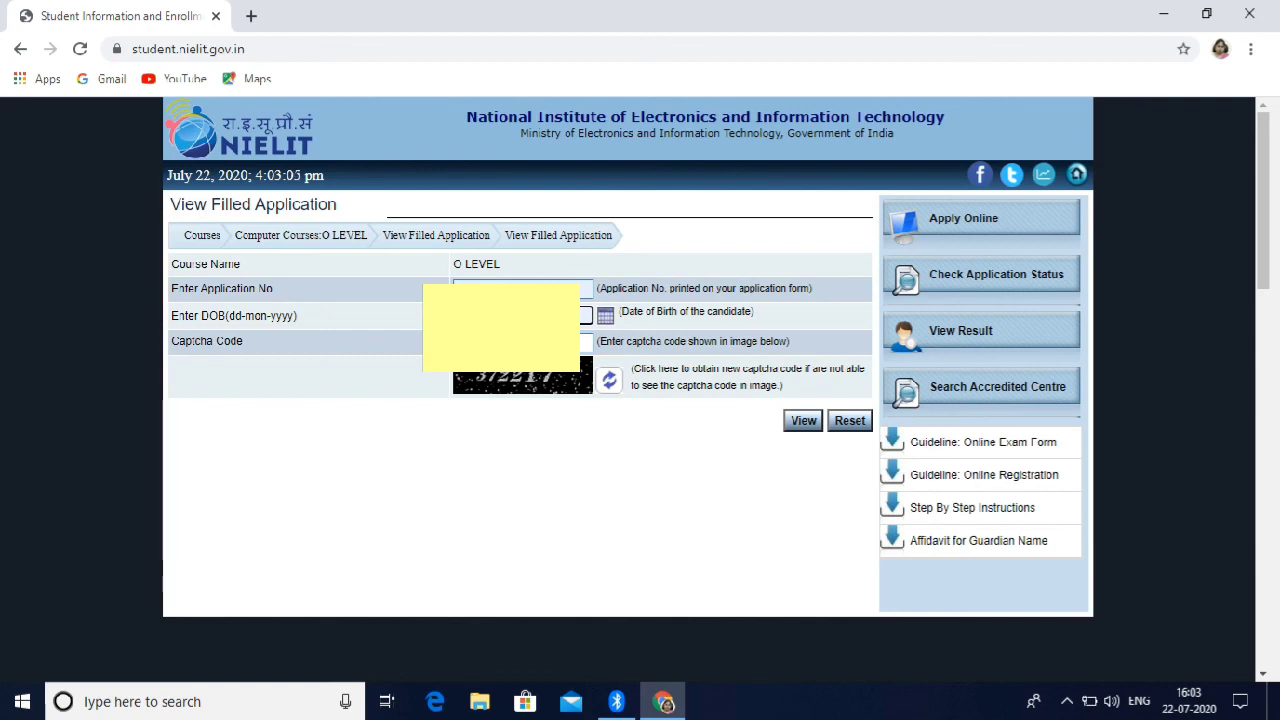
click(523, 342)
click(804, 421)
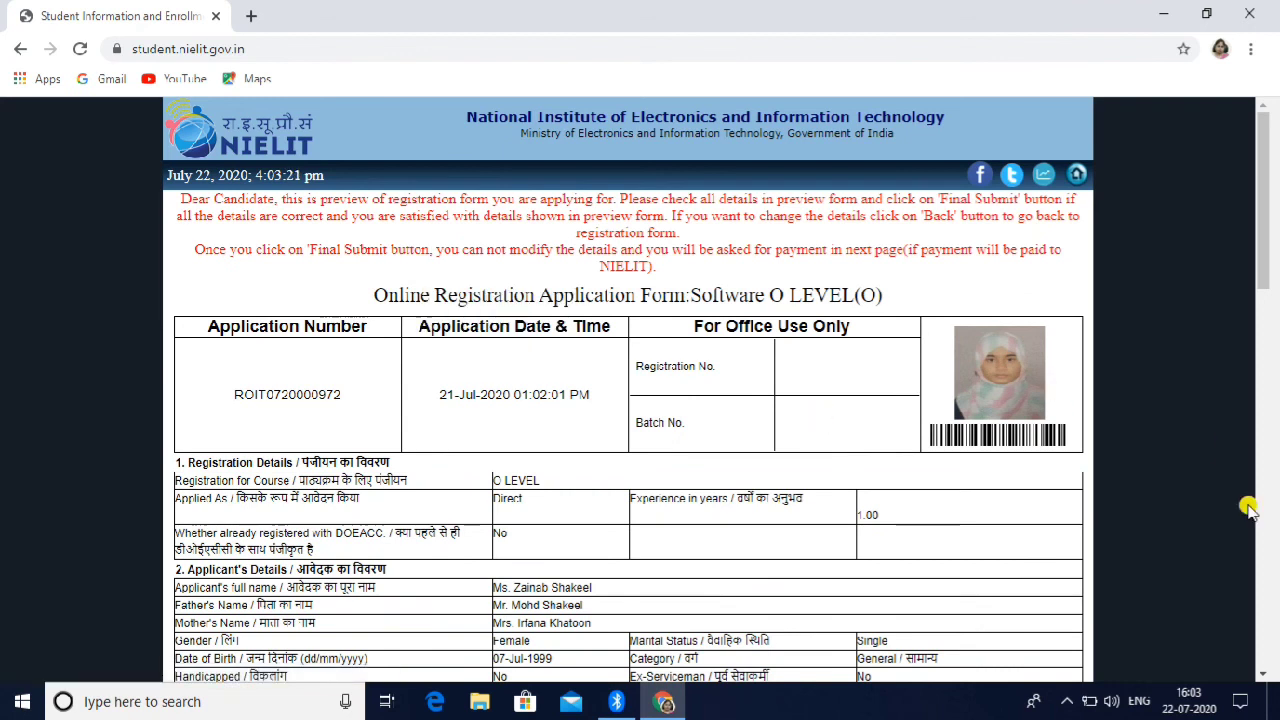
Step: Scroll through the application preview and Final Submit the O LEVEL registration
scroll(1262, 676, down, 4)
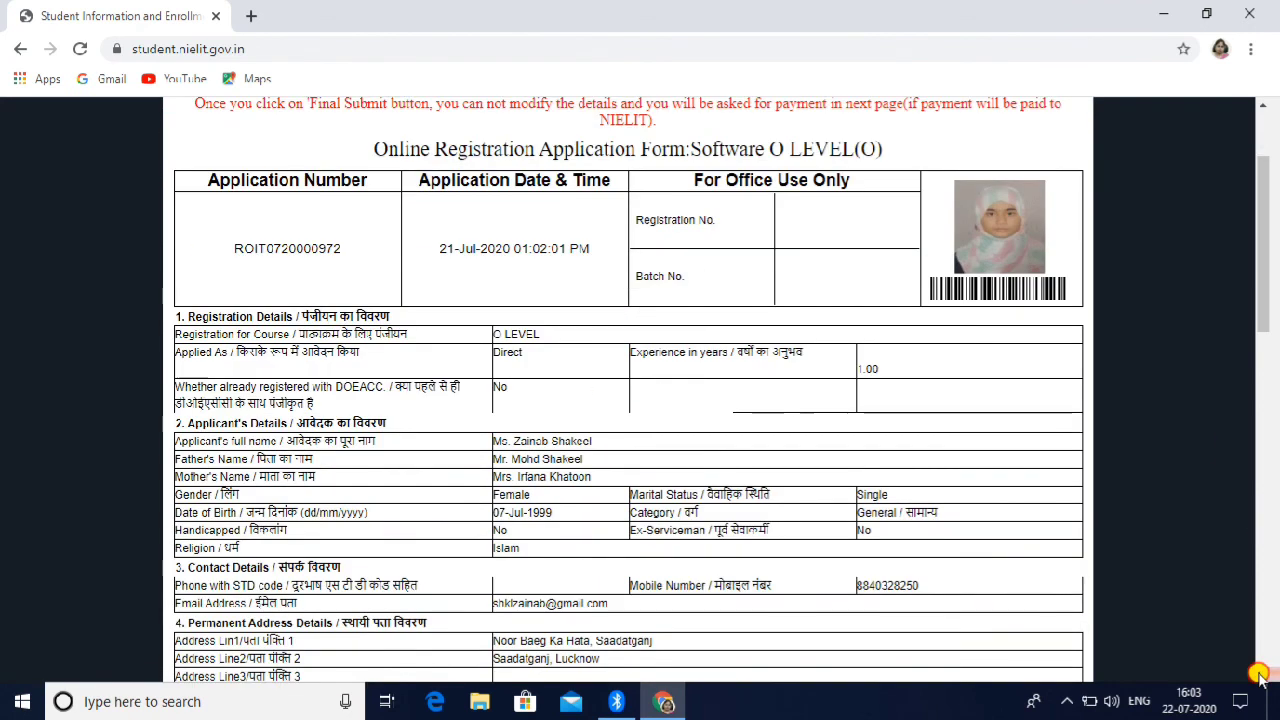
scroll(1259, 676, down, 3)
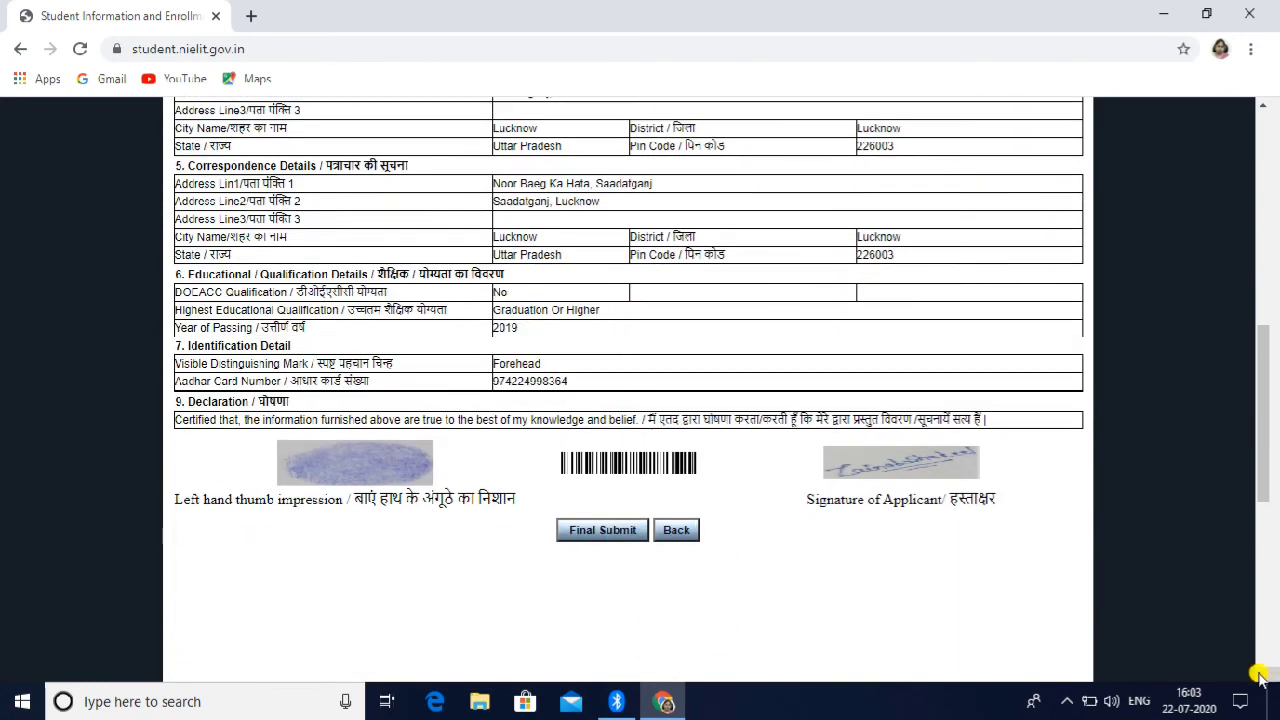
click(598, 536)
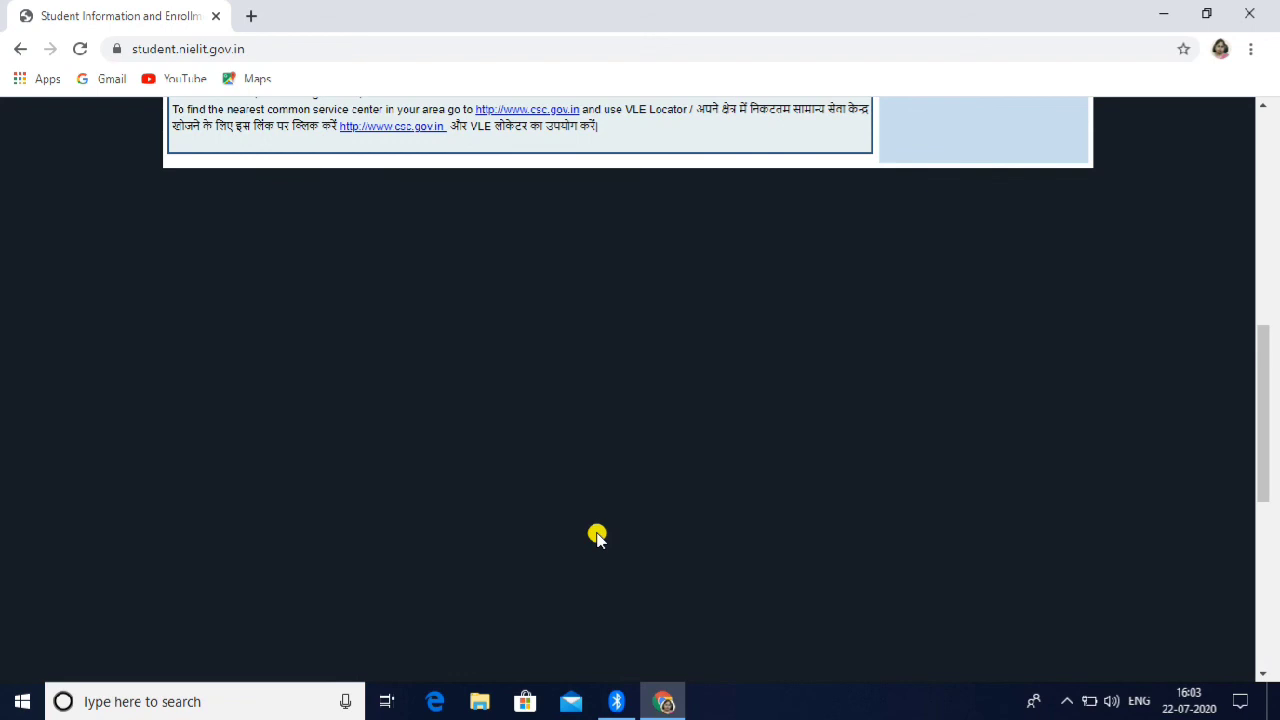
Step: Review the confirmation's payment details: Rs 500 fee due 30-Sep-2020, CSC SPV payment option
click(1263, 104)
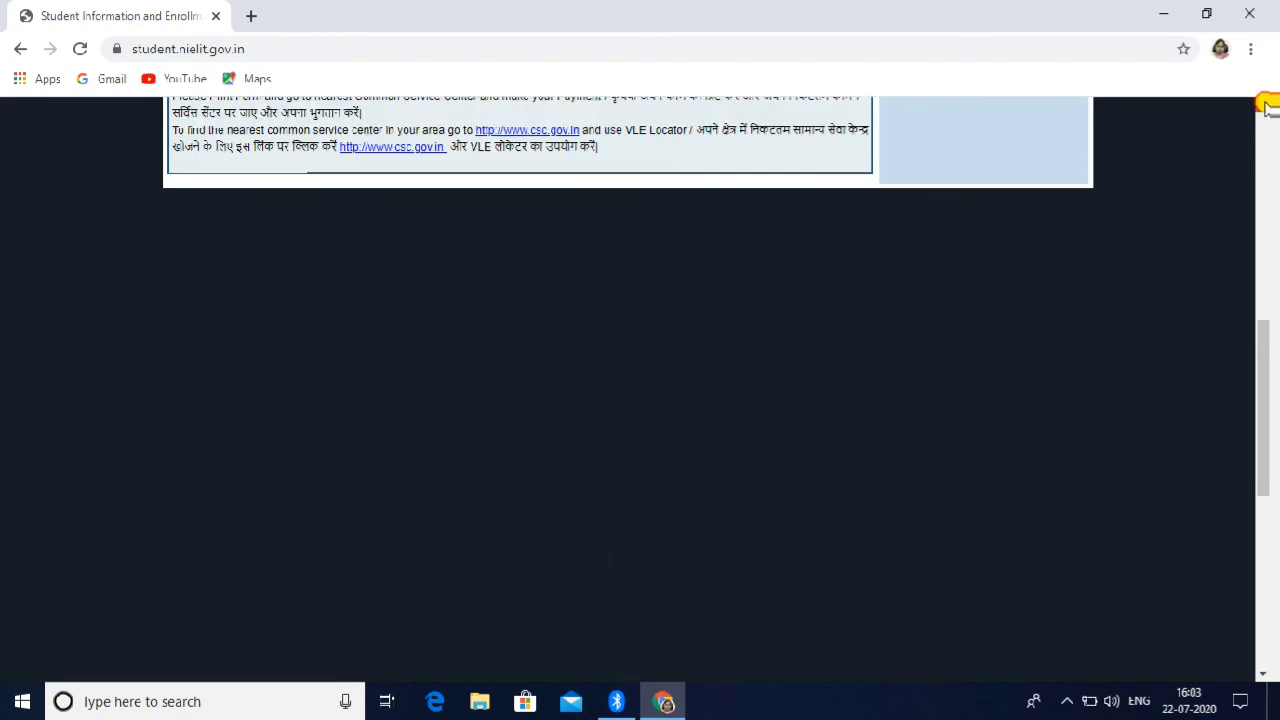
scroll(1263, 104, up, 7)
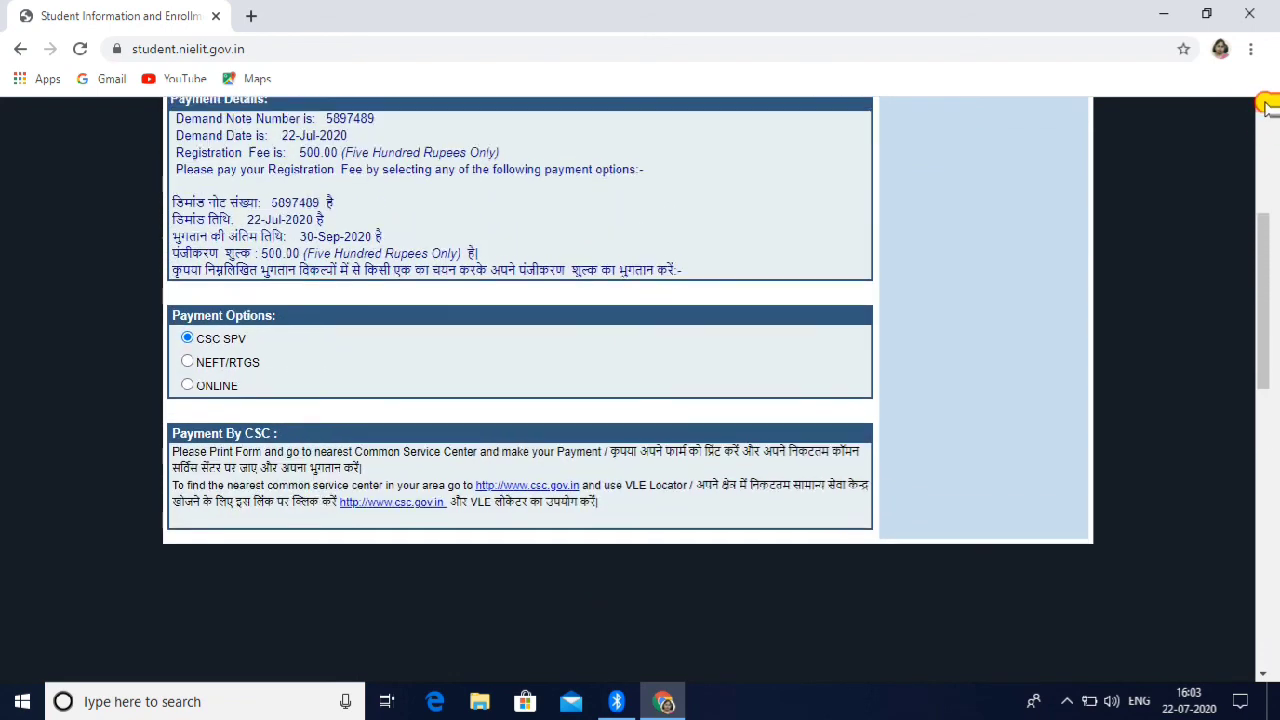
scroll(1265, 107, up, 3)
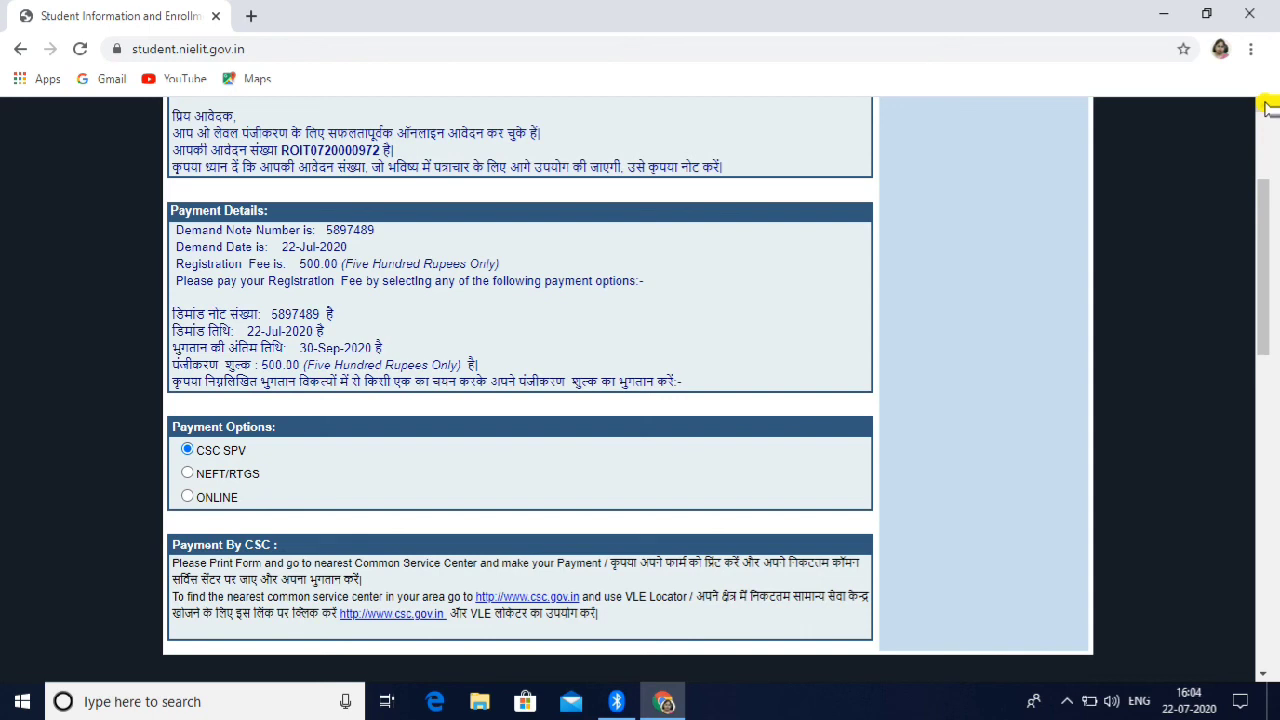
click(1265, 104)
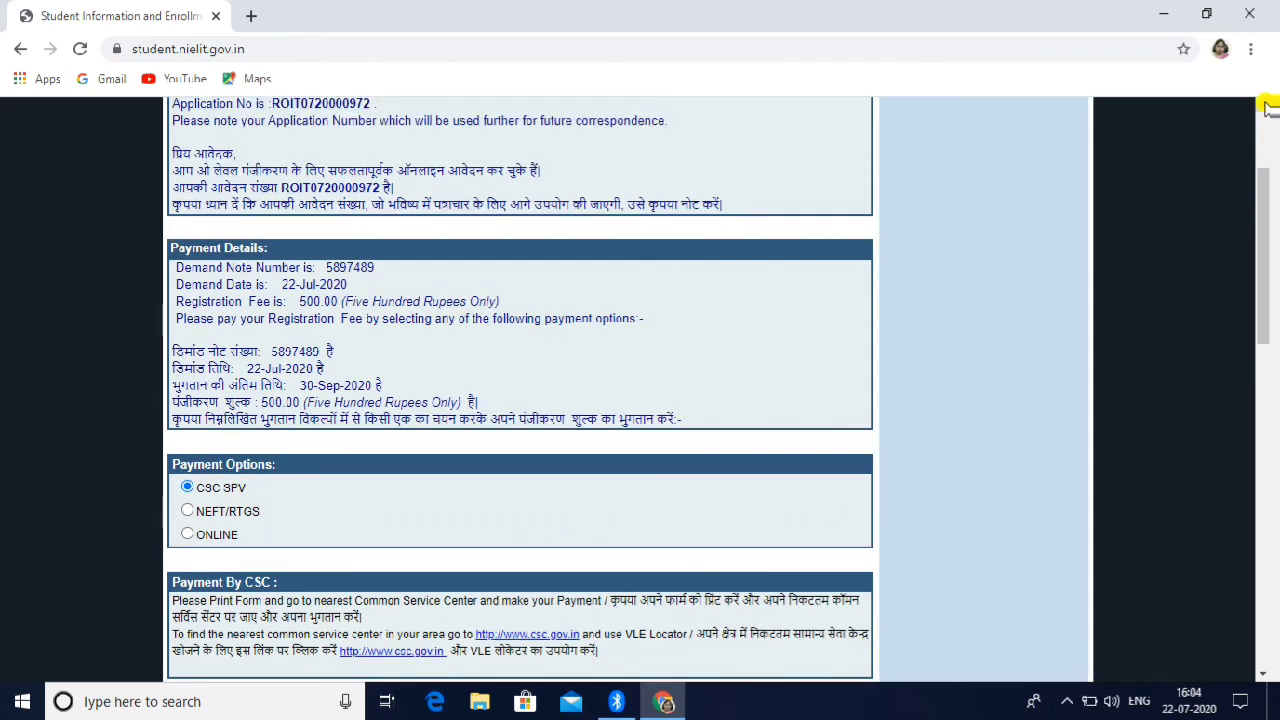